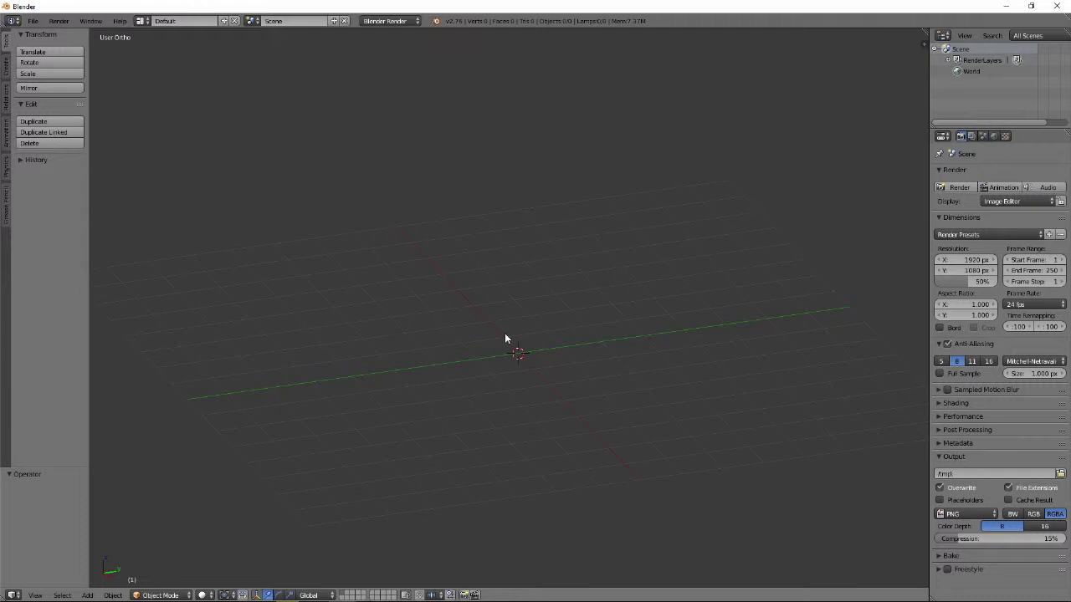
# Add a 32-vertex mesh circle with radius 1 at the origin and enter Edit Mode on it.
pyautogui.hotkey('shift', 'a')
pyautogui.moveTo(505, 335)
pyautogui.click(550, 358)
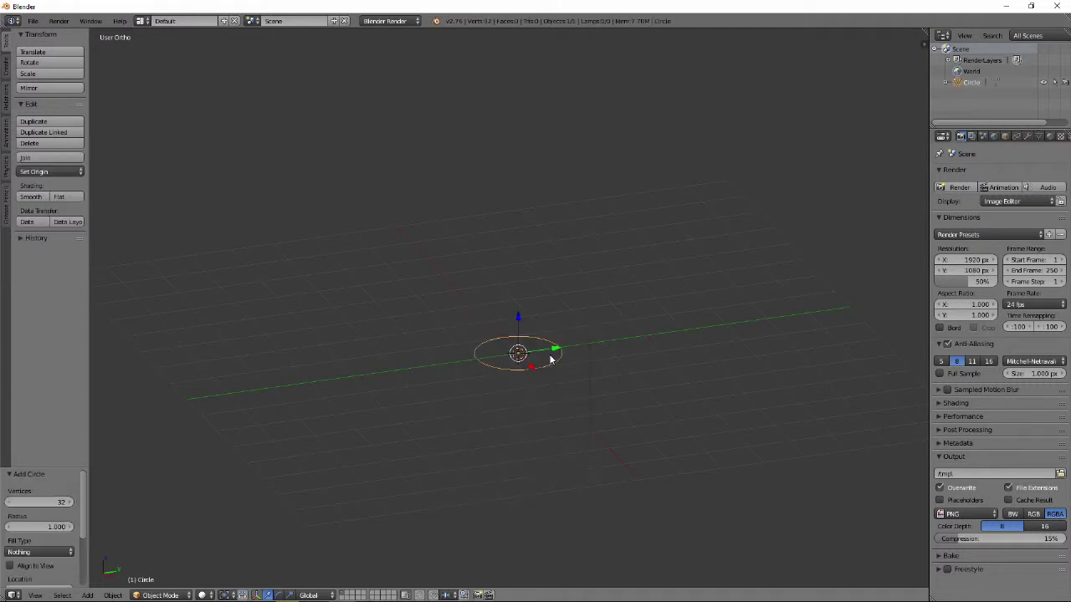
pyautogui.press('F6')
pyautogui.press('Tab')
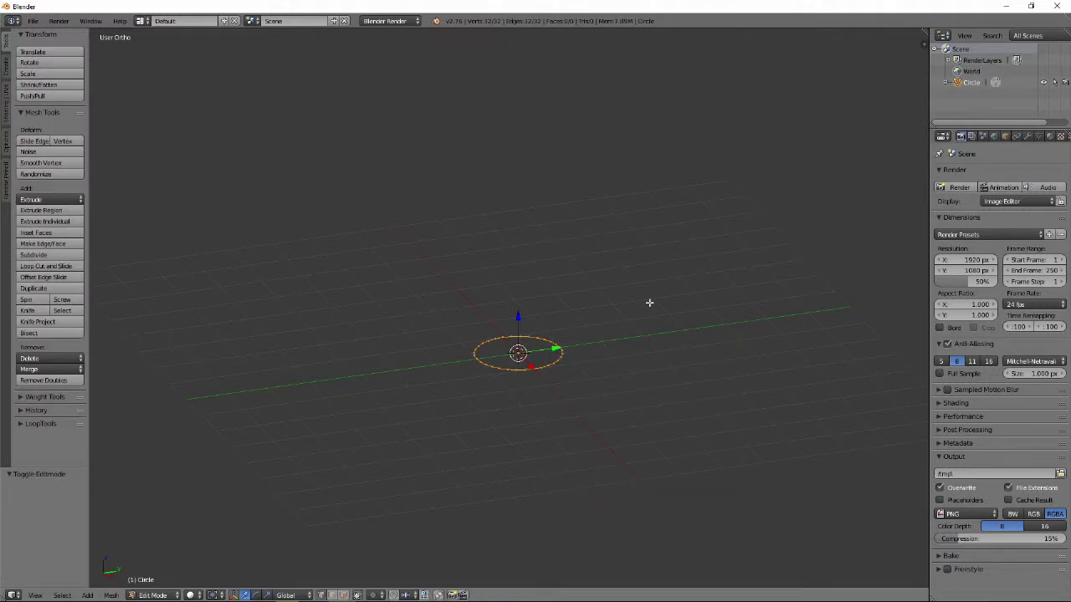
# Set the pivot point for transforms to Active Element.
pyautogui.press('KP_7')
pyautogui.scroll(4, 649, 303)
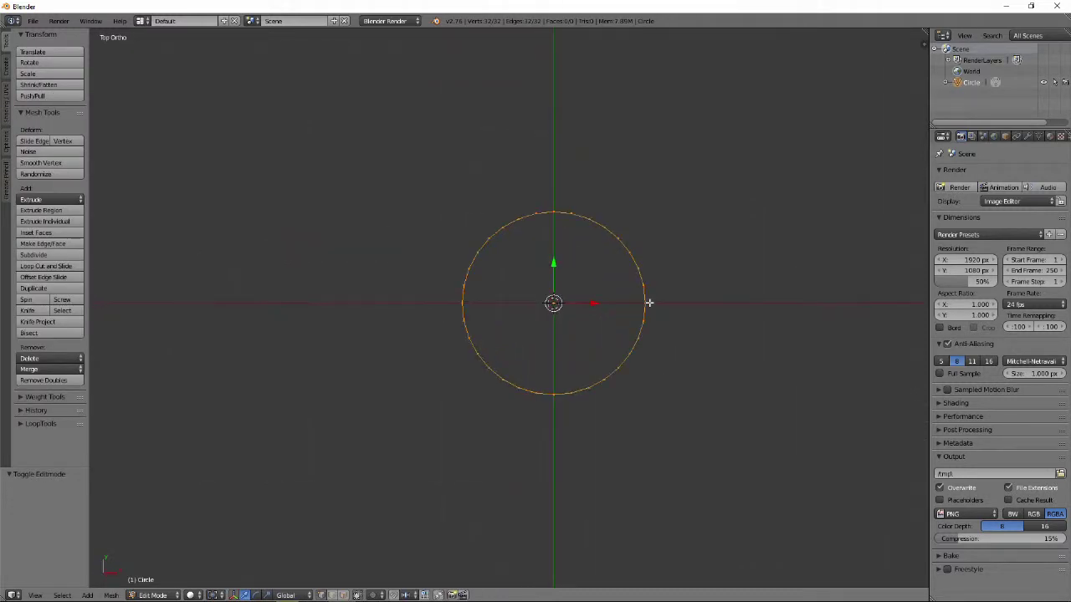
pyautogui.keyDown('ctrl'); pyautogui.scroll(-3, 690, 310); pyautogui.keyUp('ctrl')
pyautogui.click(214, 595)
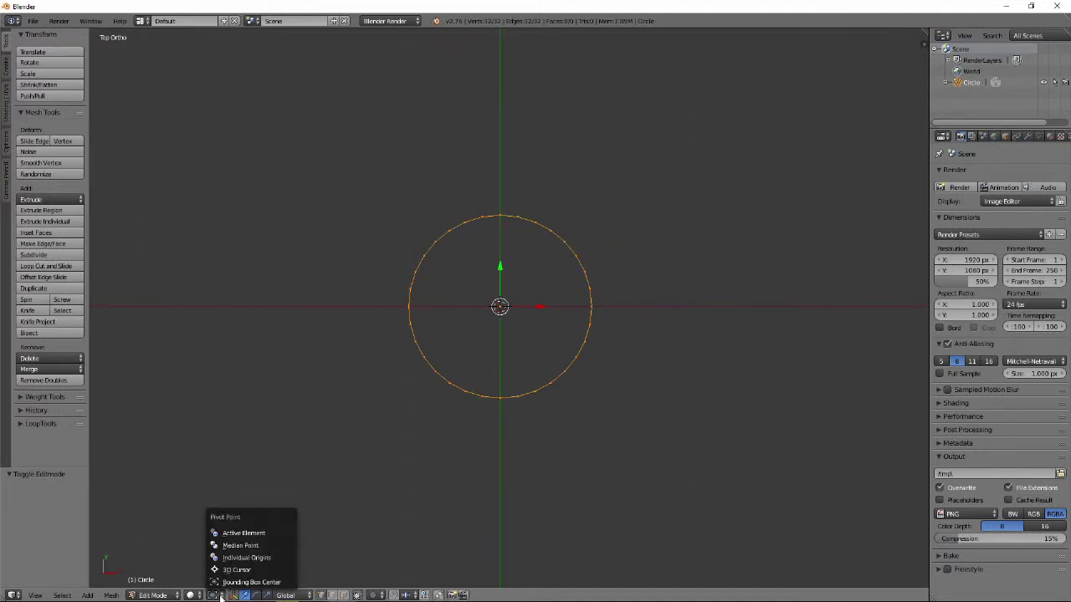
pyautogui.click(244, 532)
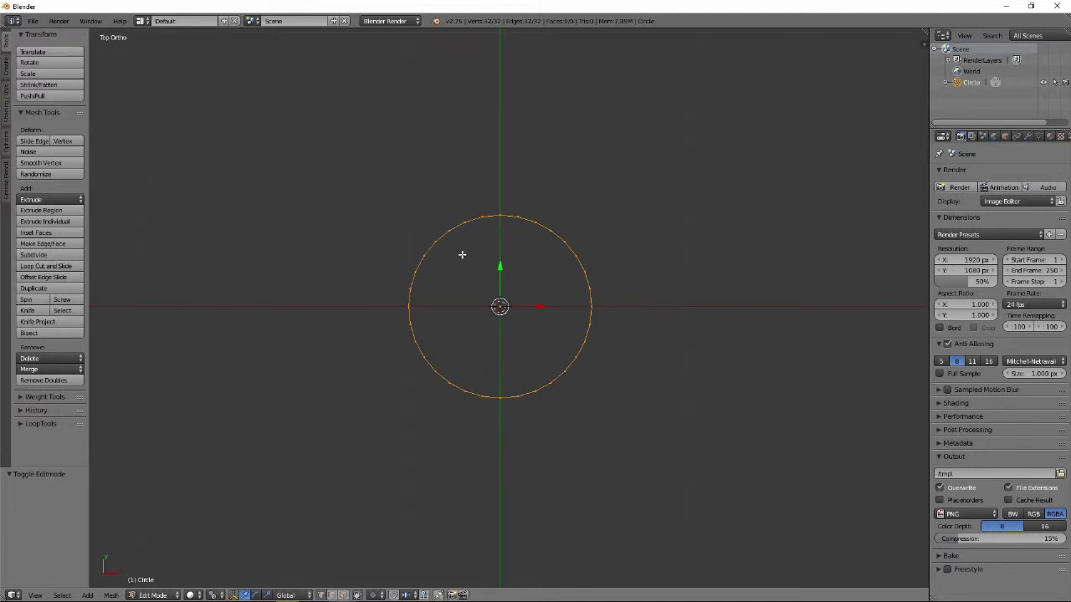
# Select the circle's left arc of vertices as seen from the top and flip it inward by scaling -1 along X.
pyautogui.press('a')
pyautogui.rightClick(450, 231)
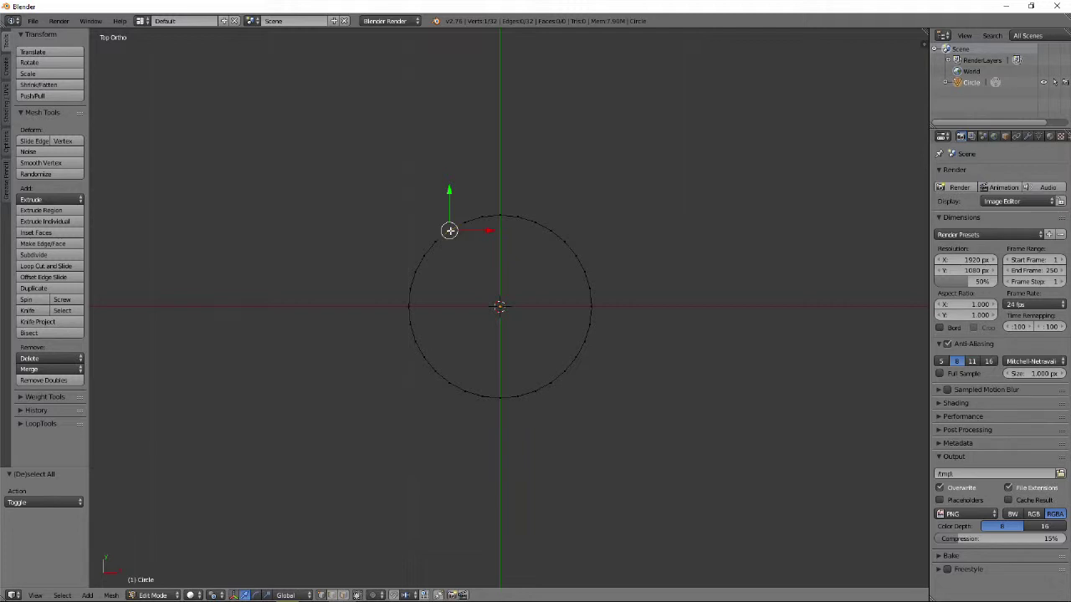
pyautogui.keyDown('ctrl'); pyautogui.rightClick(443, 377); pyautogui.keyUp('ctrl')
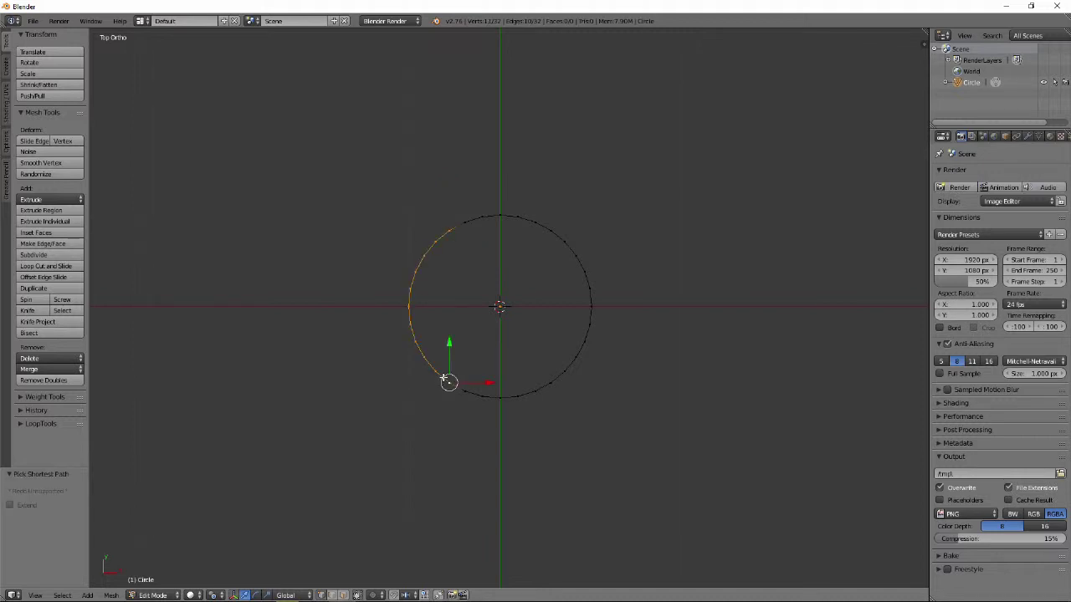
pyautogui.write('sx')
pyautogui.write('-1')
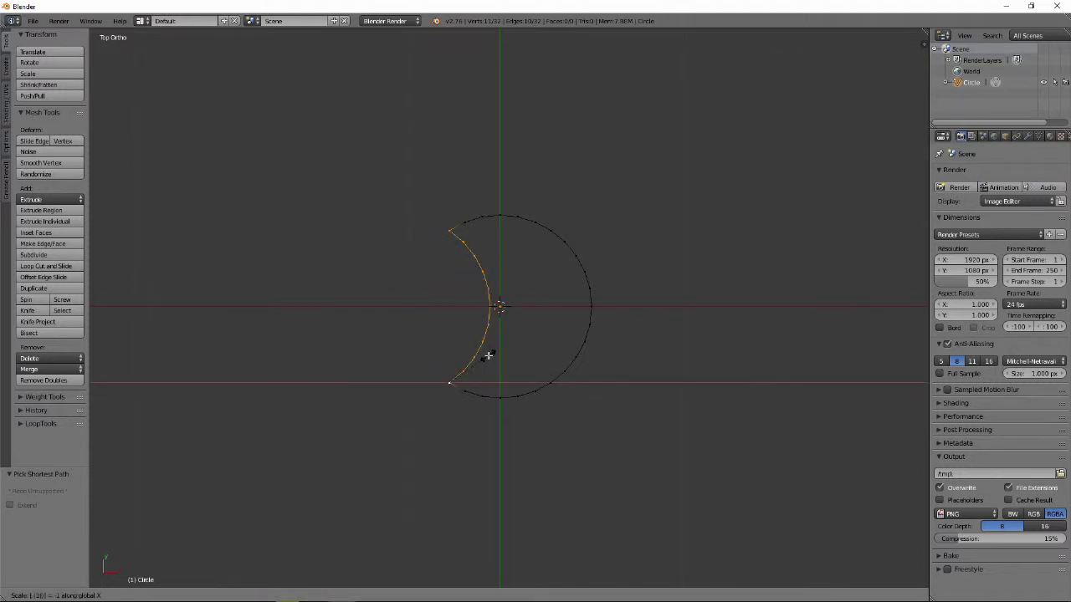
pyautogui.press('Return')
# Select the matching right arc of vertices and flip it inward by scaling -1 along X.
pyautogui.rightClick(550, 227)
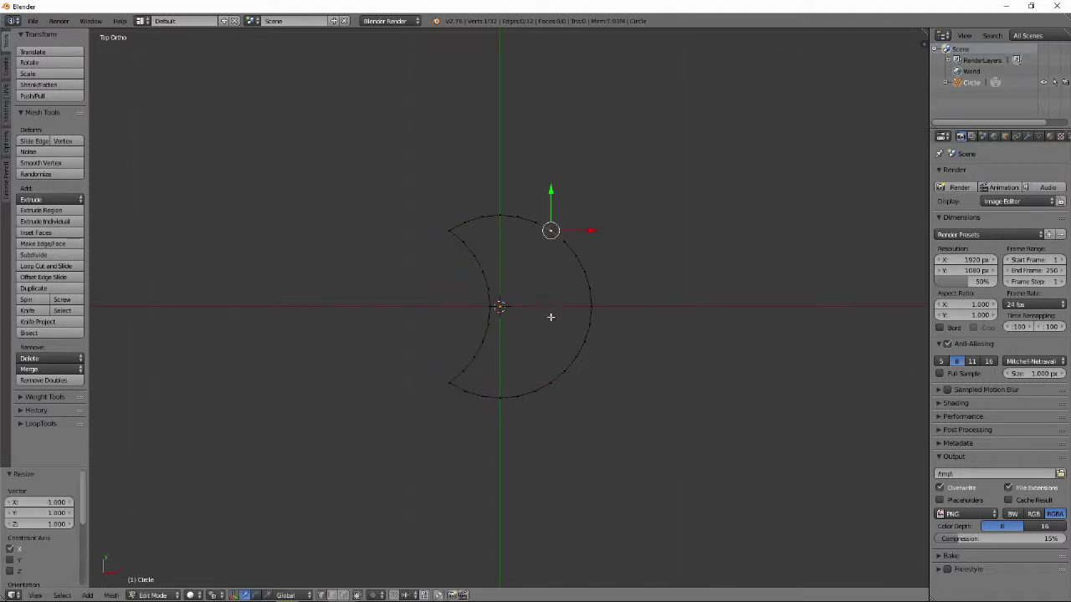
pyautogui.keyDown('ctrl'); pyautogui.rightClick(550, 382); pyautogui.keyUp('ctrl')
pyautogui.write('sx')
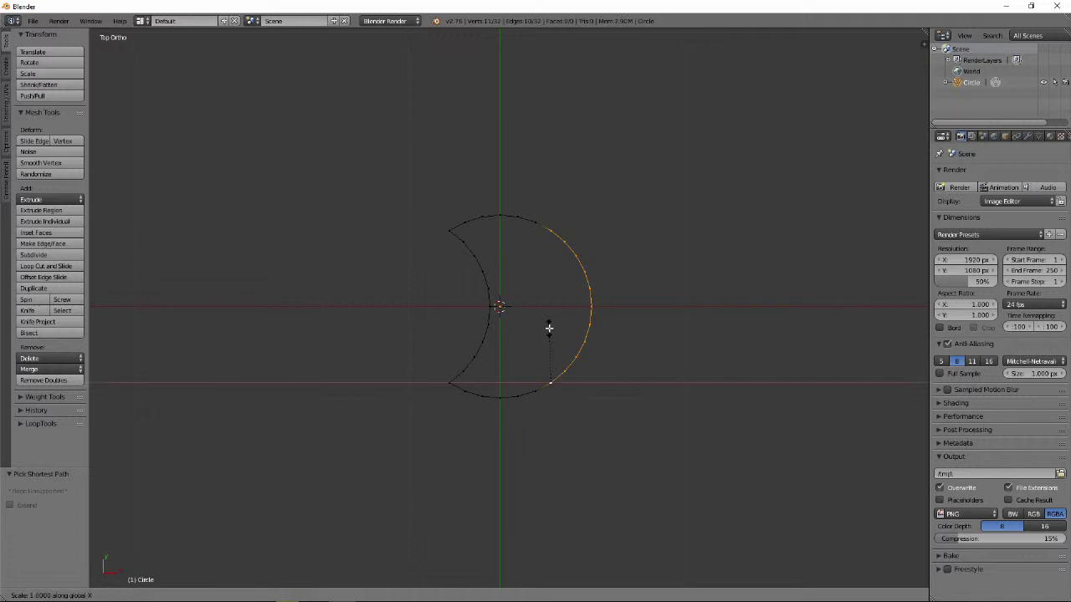
pyautogui.write('-1')
pyautogui.press('Return')
# Add a Screw modifier to the profile and set its screw offset to 8.
pyautogui.moveTo(549, 328); pyautogui.dragTo(663, 275, button='middle')
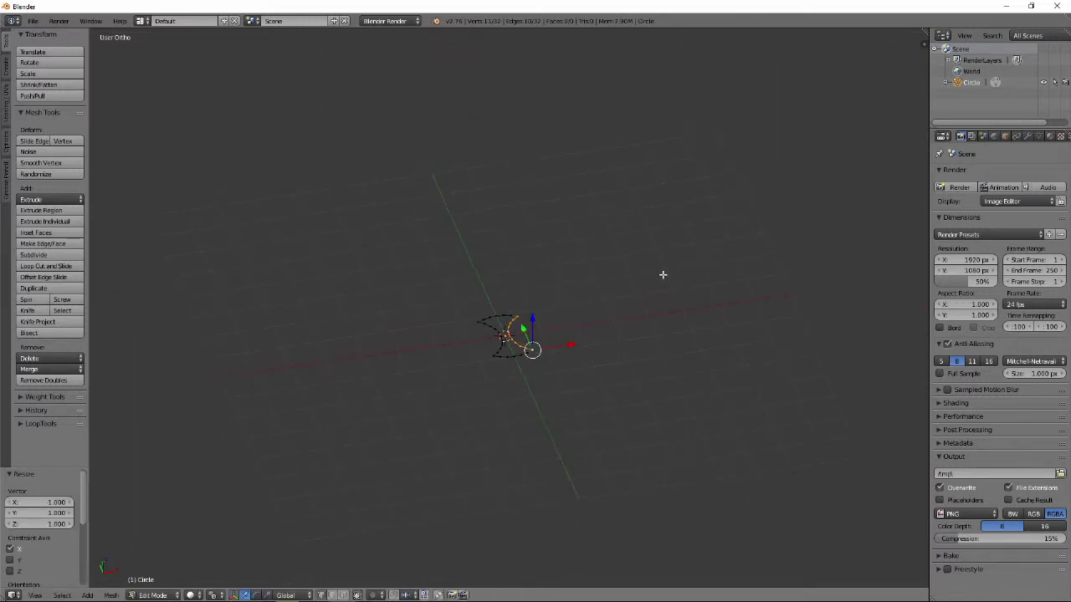
pyautogui.click(1027, 135)
pyautogui.click(974, 174)
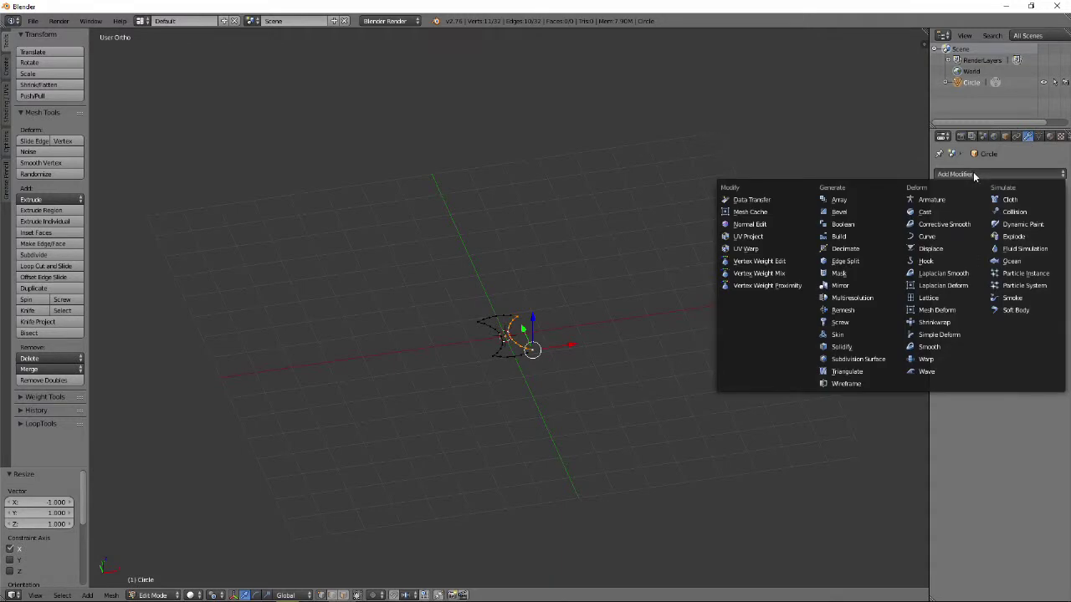
pyautogui.click(843, 322)
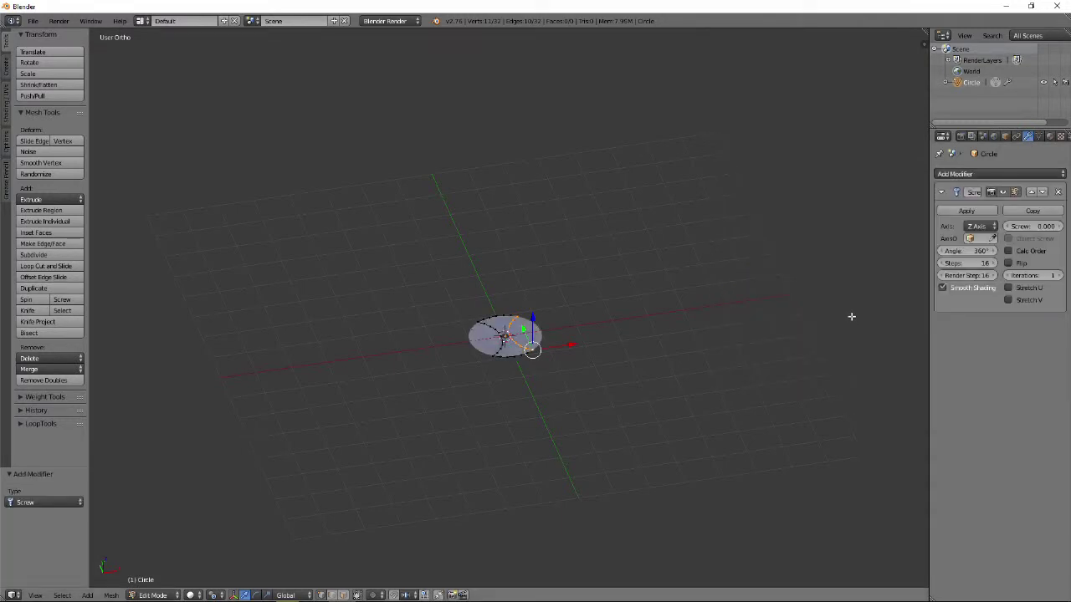
pyautogui.click(1036, 225)
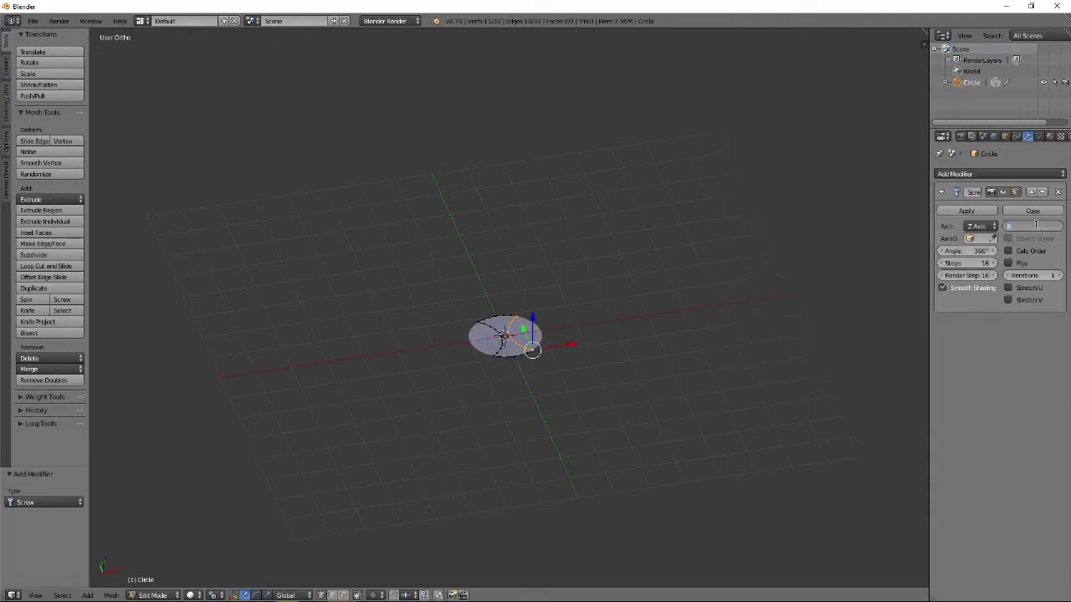
pyautogui.press('Return')
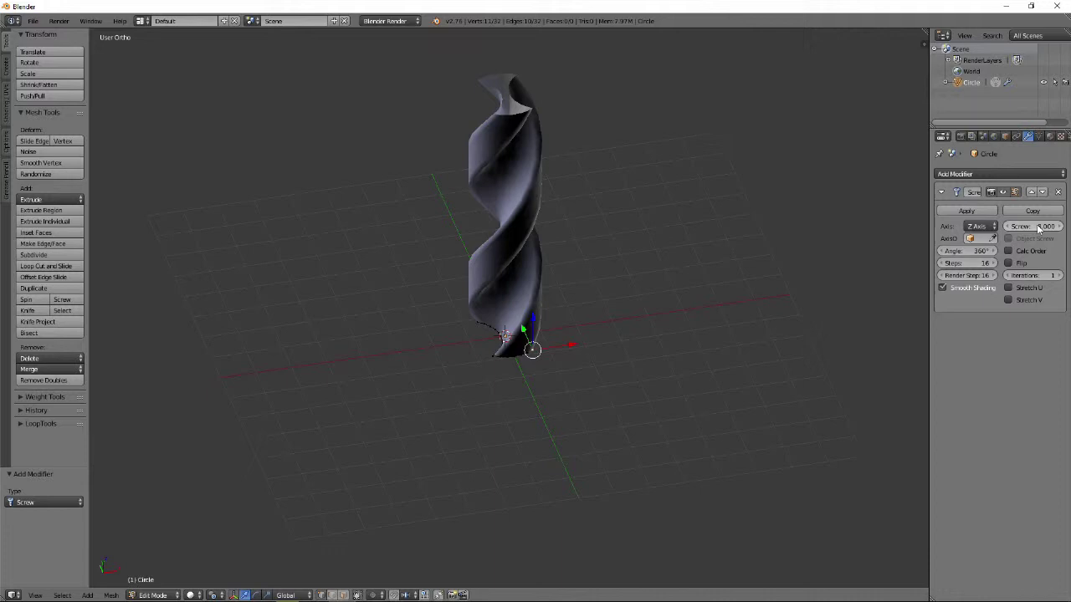
# Set the Screw modifier's steps to 32 and its iterations to 2.
pyautogui.click(990, 264)
pyautogui.write('32')
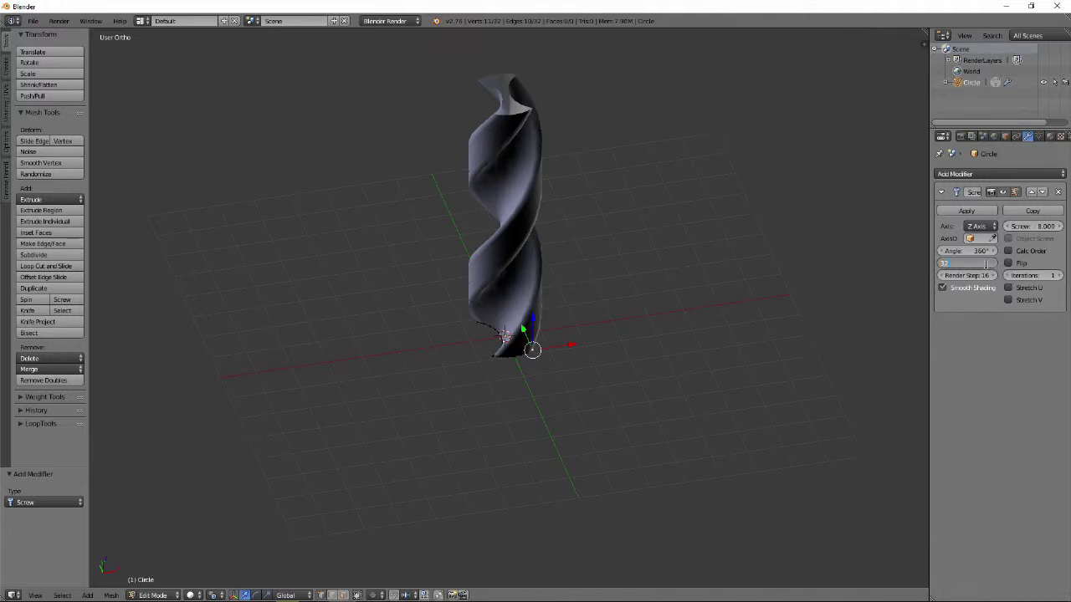
pyautogui.press('Return')
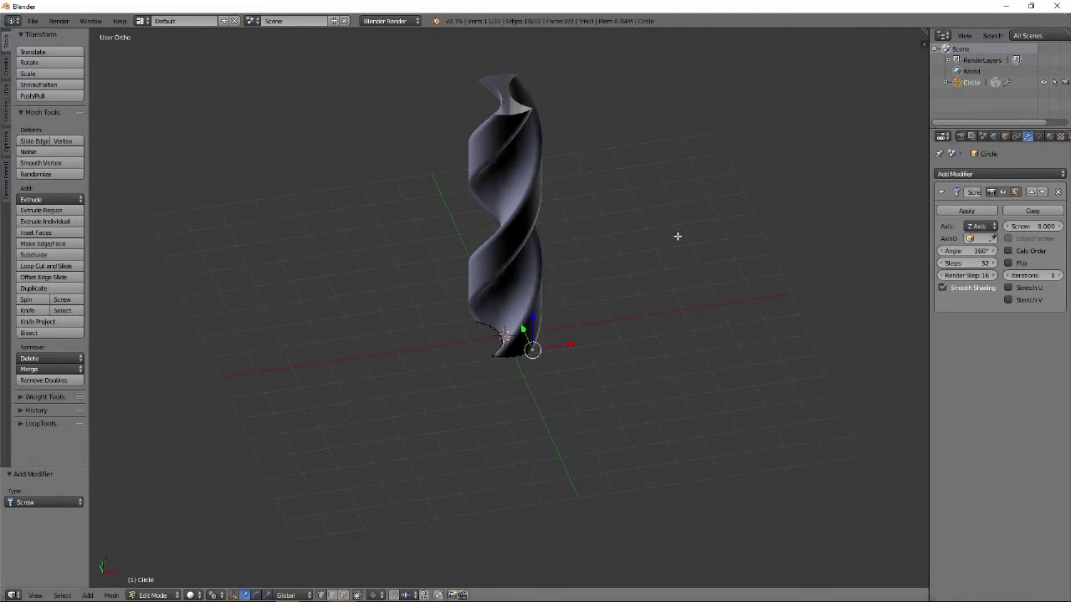
pyautogui.click(1047, 275)
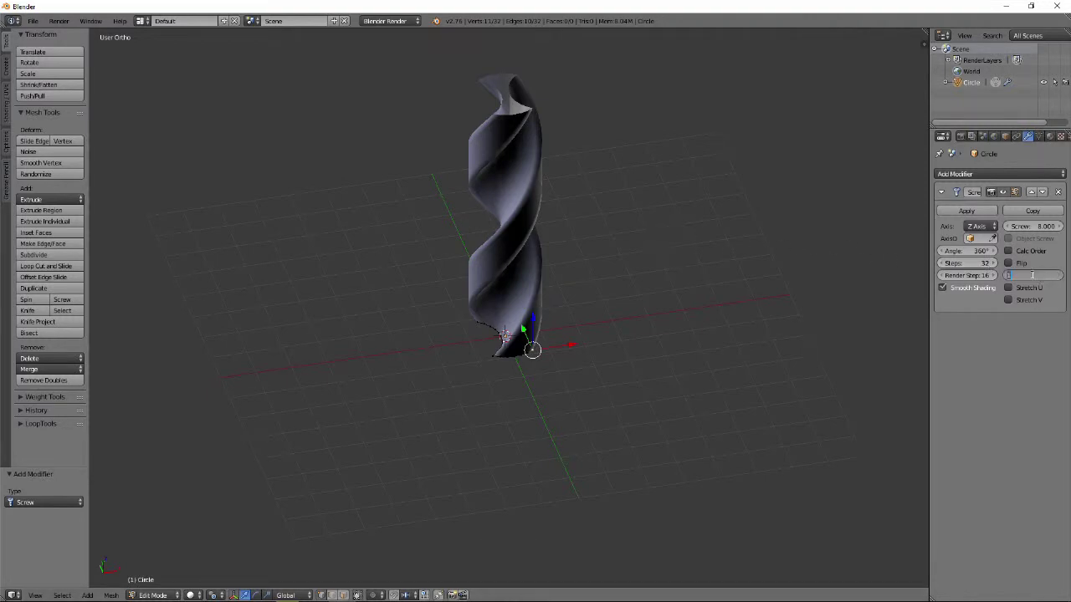
pyautogui.write('2')
pyautogui.press('Return')
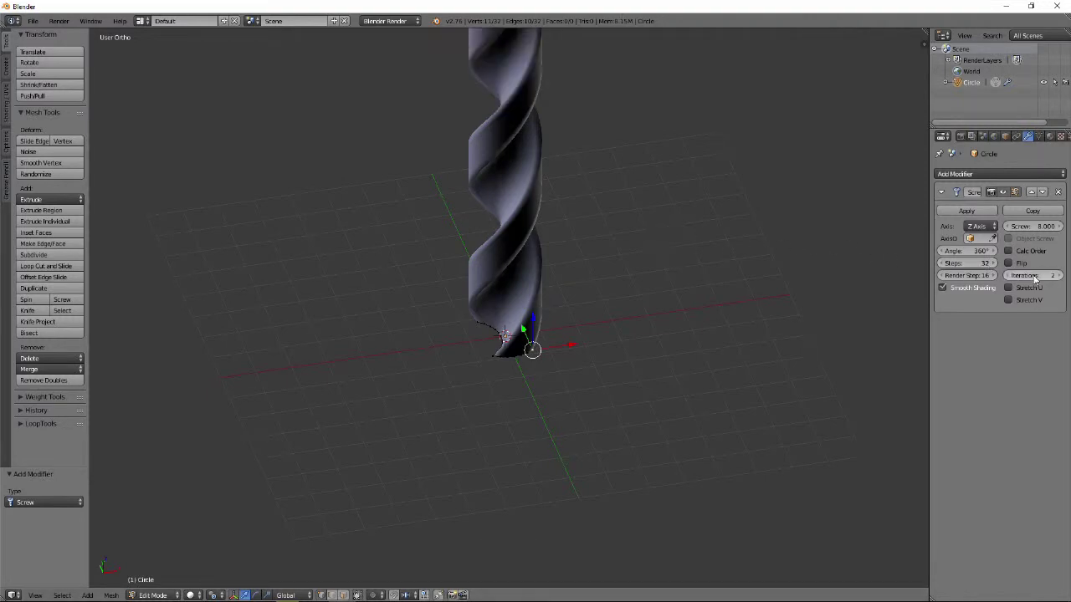
pyautogui.keyDown('shift'); pyautogui.moveTo(688, 158); pyautogui.dragTo(653, 338, button='middle'); pyautogui.keyUp('shift')
pyautogui.scroll(-1, 653, 336)
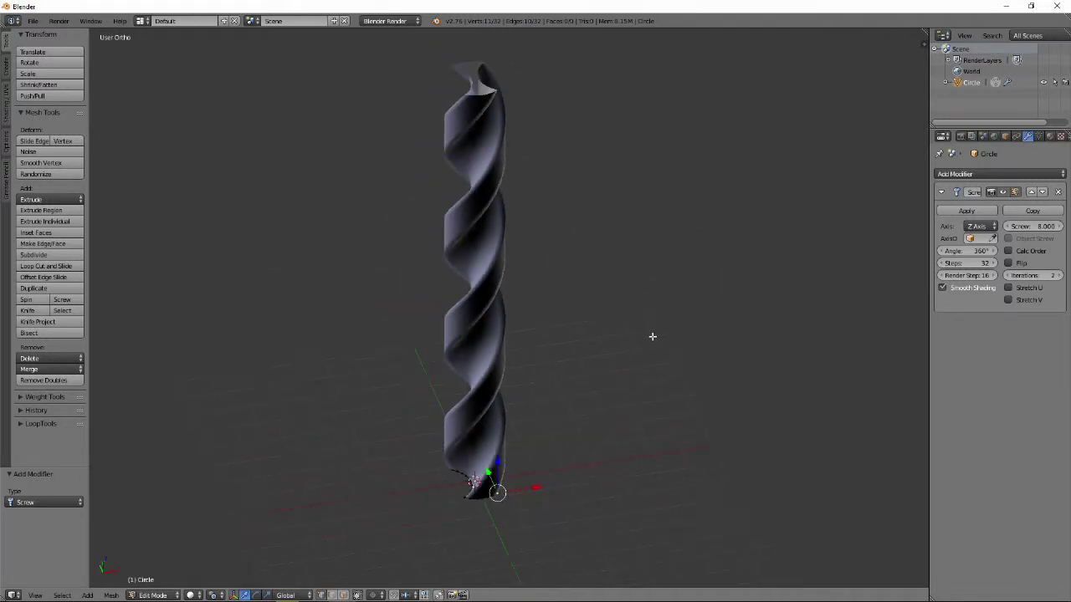
# Apply the Screw modifier in Object Mode, then make the normals of the whole mesh consistent in Edit Mode.
pyautogui.press('Tab')
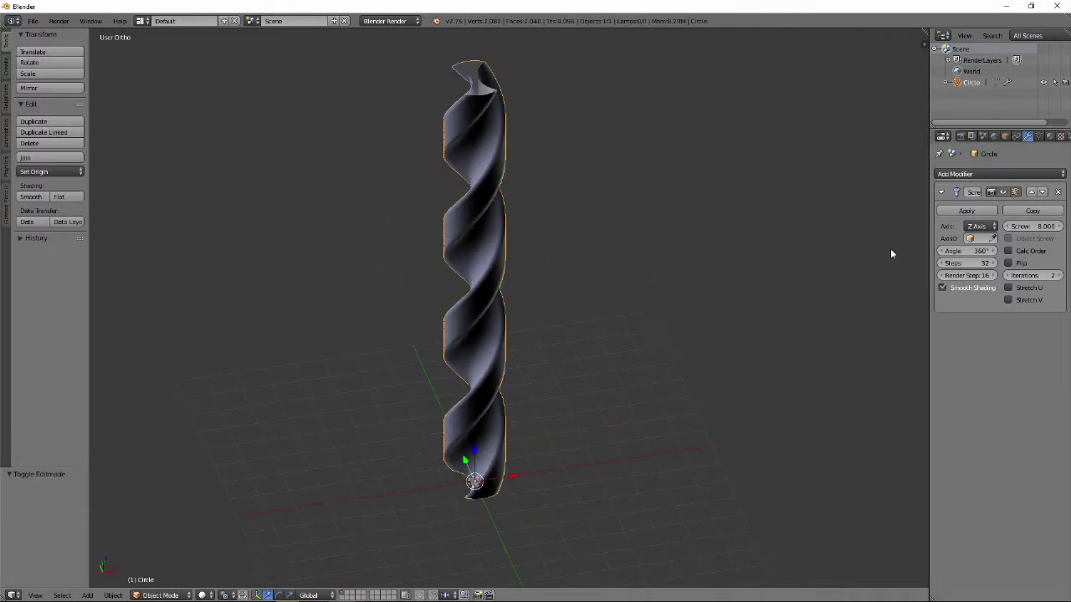
pyautogui.click(968, 212)
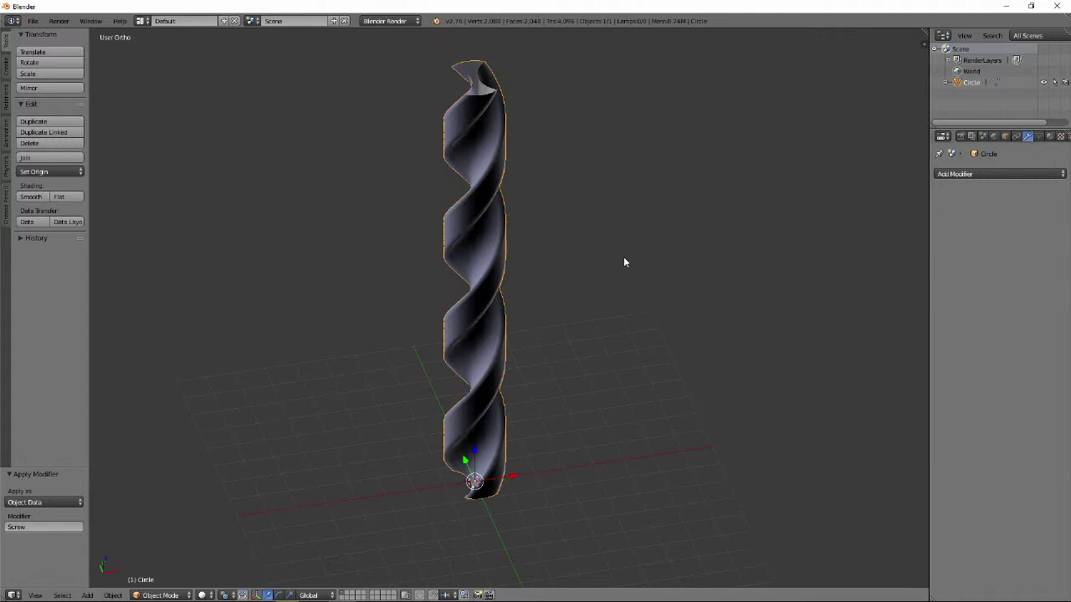
pyautogui.press('Tab')
pyautogui.press('a')
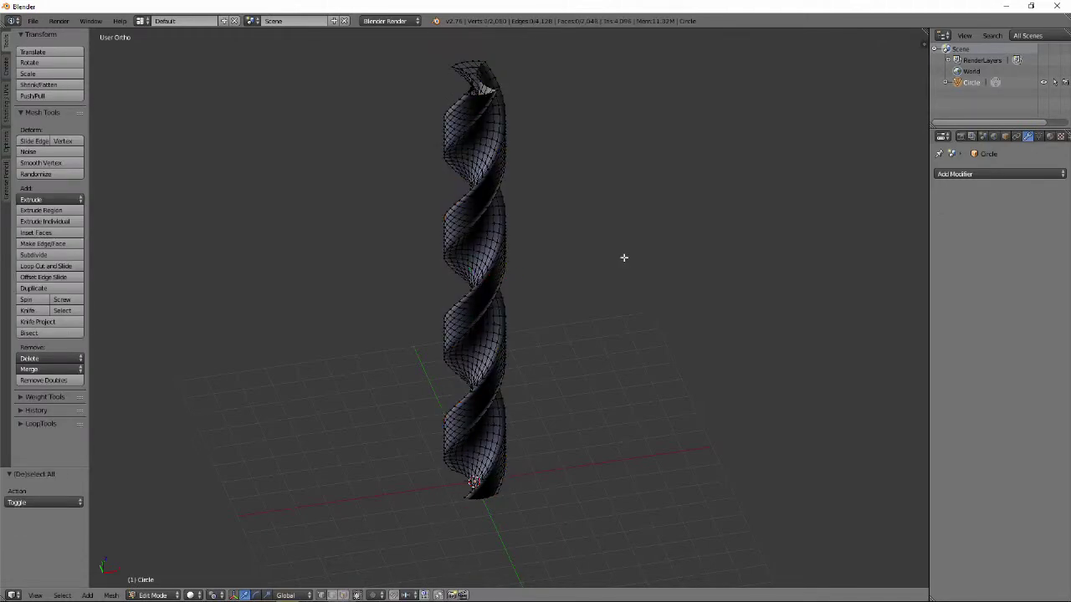
pyautogui.press('a')
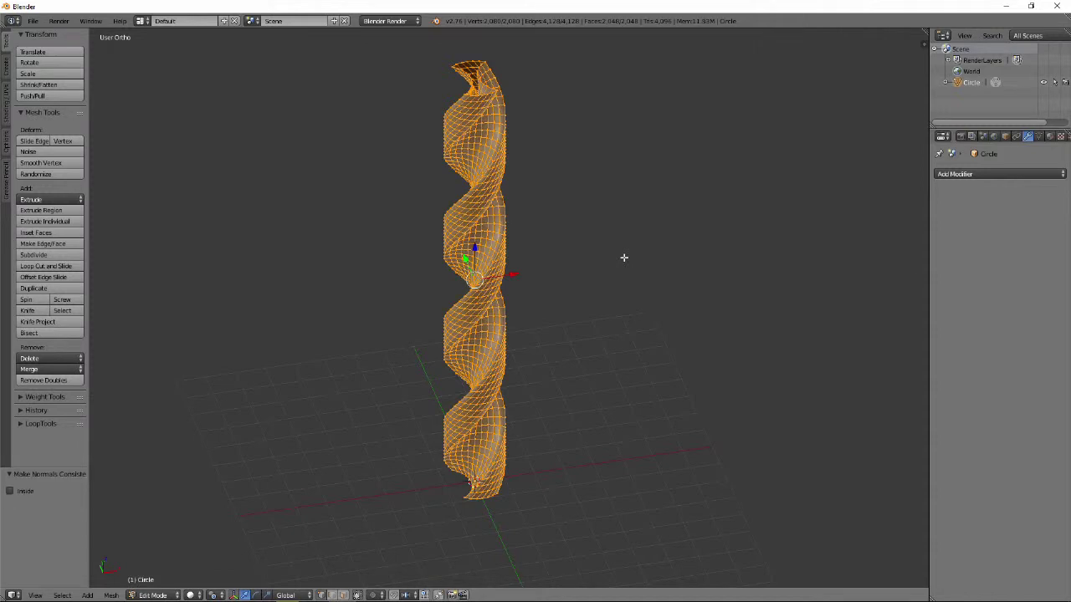
pyautogui.press('Tab')
pyautogui.press('Tab')
# Select only the lowest vertex row of the twisted mesh in wireframe side view and collapse it by scaling to 0.
pyautogui.press('a')
pyautogui.press('KP_3')
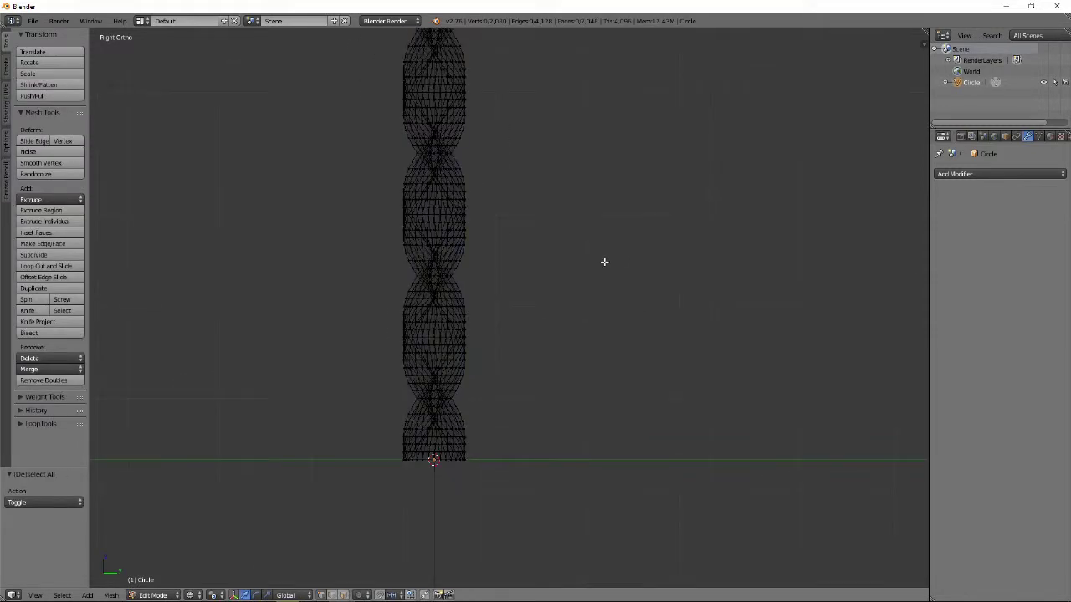
pyautogui.scroll(3, 438, 468)
pyautogui.keyDown('shift'); pyautogui.moveTo(438, 469); pyautogui.dragTo(474, 378, button='middle'); pyautogui.keyUp('shift')
pyautogui.press('b')
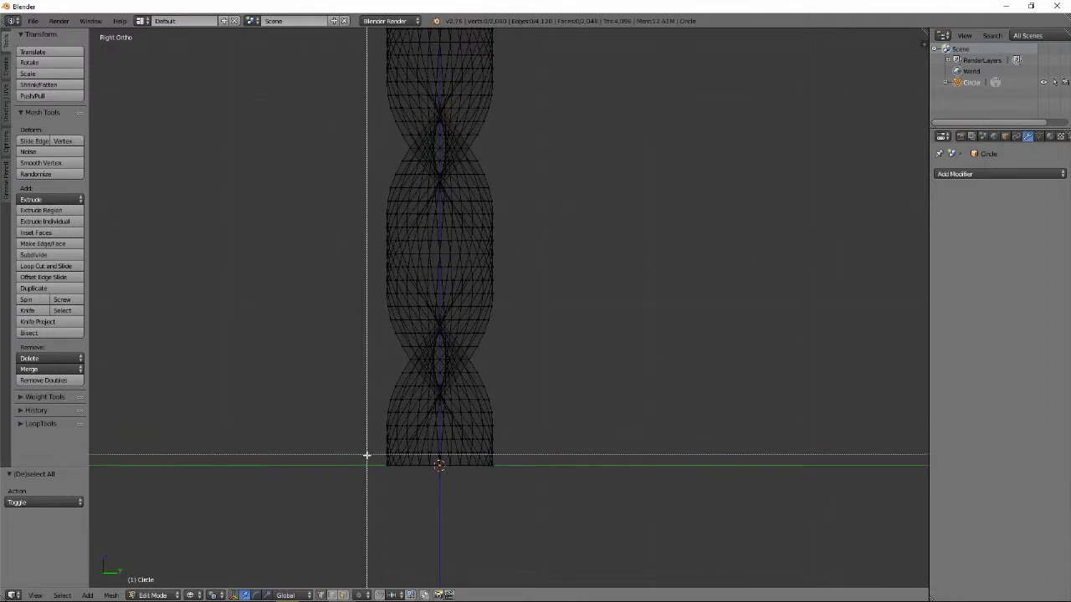
pyautogui.moveTo(367, 456); pyautogui.dragTo(538, 488)
pyautogui.press('s')
pyautogui.press('0')
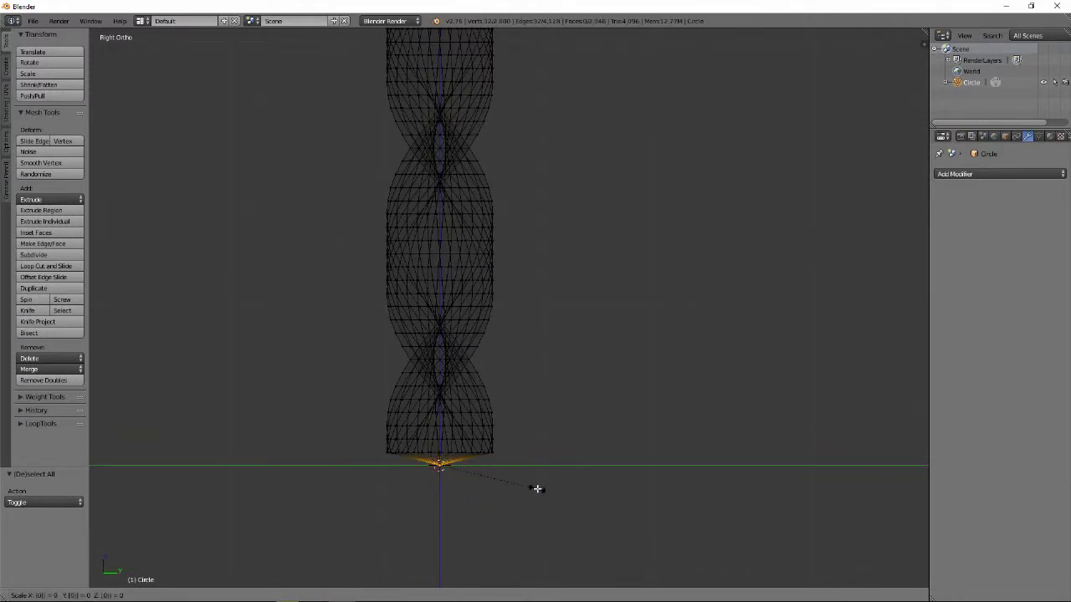
pyautogui.press('Return')
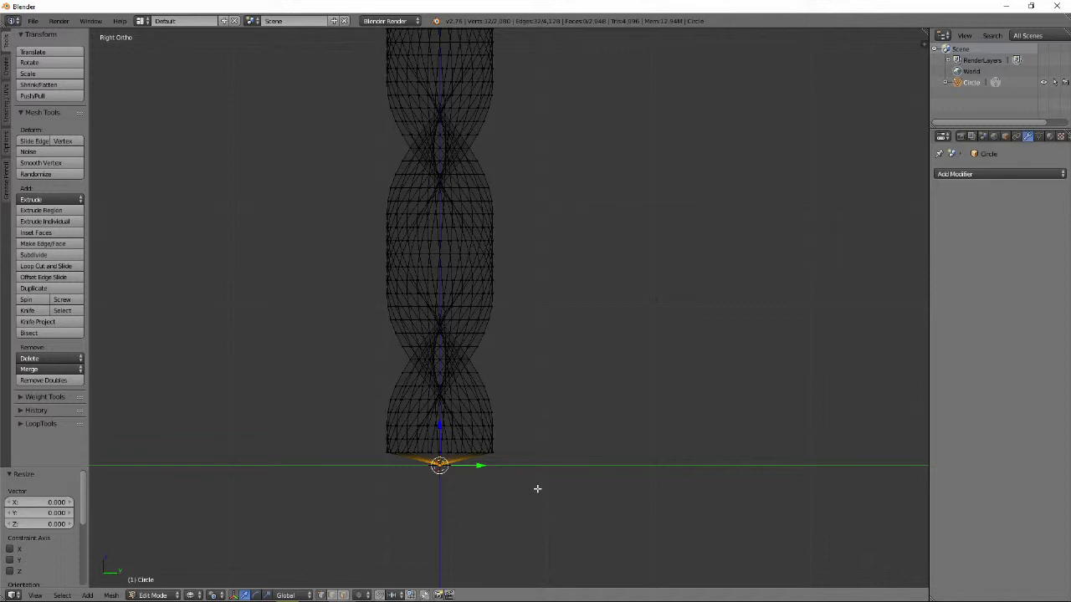
# Scale the second-lowest vertex row by 0.5 to taper the drill tip, and return to solid display.
pyautogui.press('a')
pyautogui.press('b')
pyautogui.moveTo(368, 450); pyautogui.dragTo(559, 458)
pyautogui.press('s')
pyautogui.press('0')
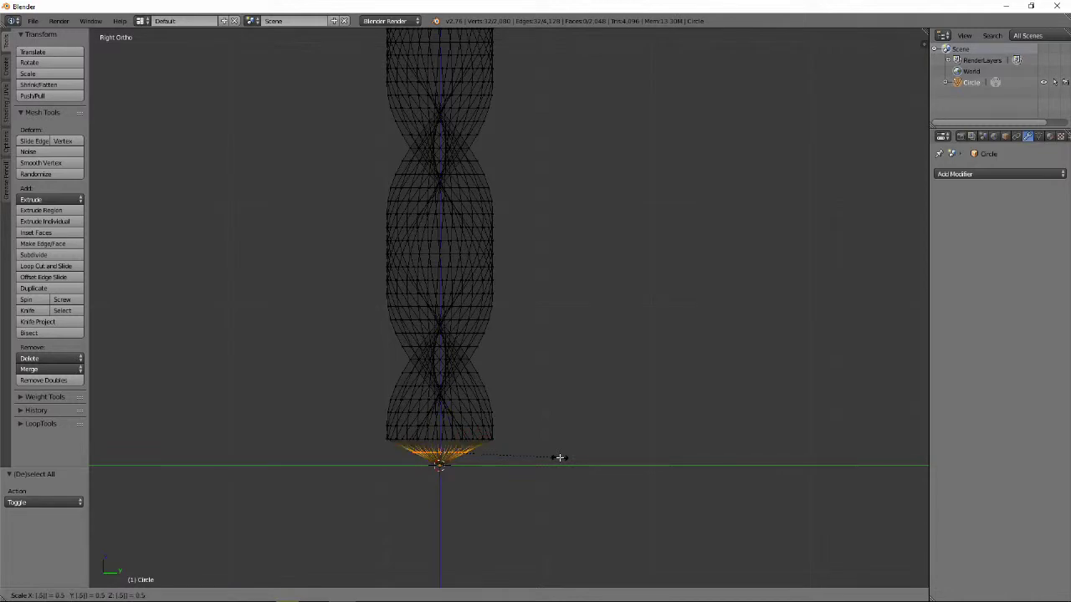
pyautogui.press('Return')
pyautogui.press('a')
pyautogui.press('z')
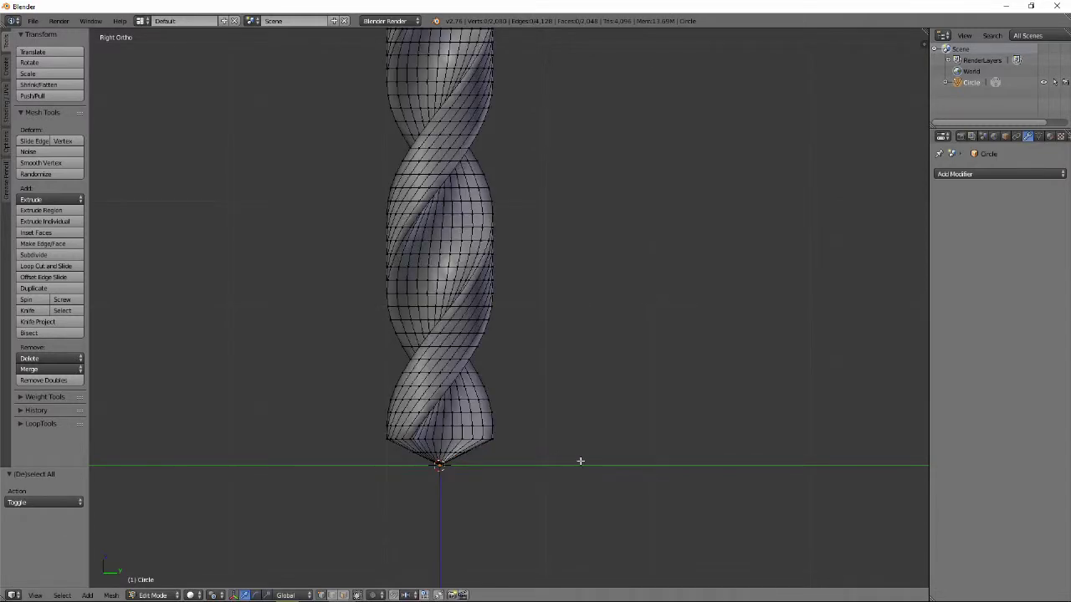
pyautogui.moveTo(581, 461)
pyautogui.mouseDown(button='middle')
pyautogui.moveTo(564, 433)
pyautogui.moveTo(485, 404)
pyautogui.moveTo(461, 409)
pyautogui.moveTo(586, 433)
pyautogui.mouseUp(button='middle')
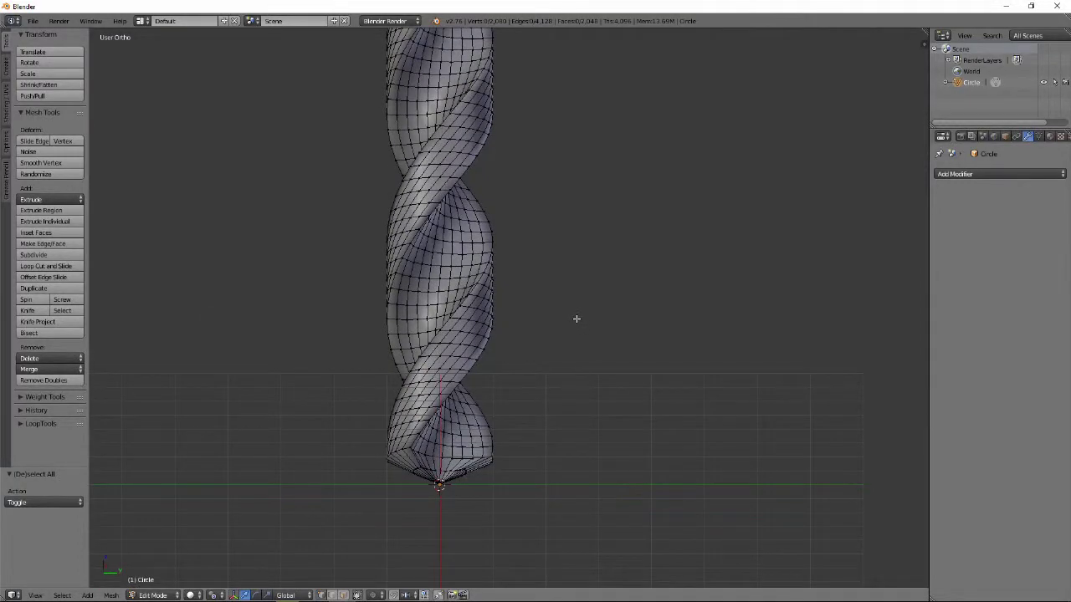
# Select the topmost vertex row of the twisted mesh in wireframe and extrude it 2 units along Z.
pyautogui.press('KP_3')
pyautogui.keyDown('shift'); pyautogui.moveTo(588, 77); pyautogui.dragTo(600, 154, button='middle'); pyautogui.keyUp('shift')
pyautogui.press('z')
pyautogui.press('b')
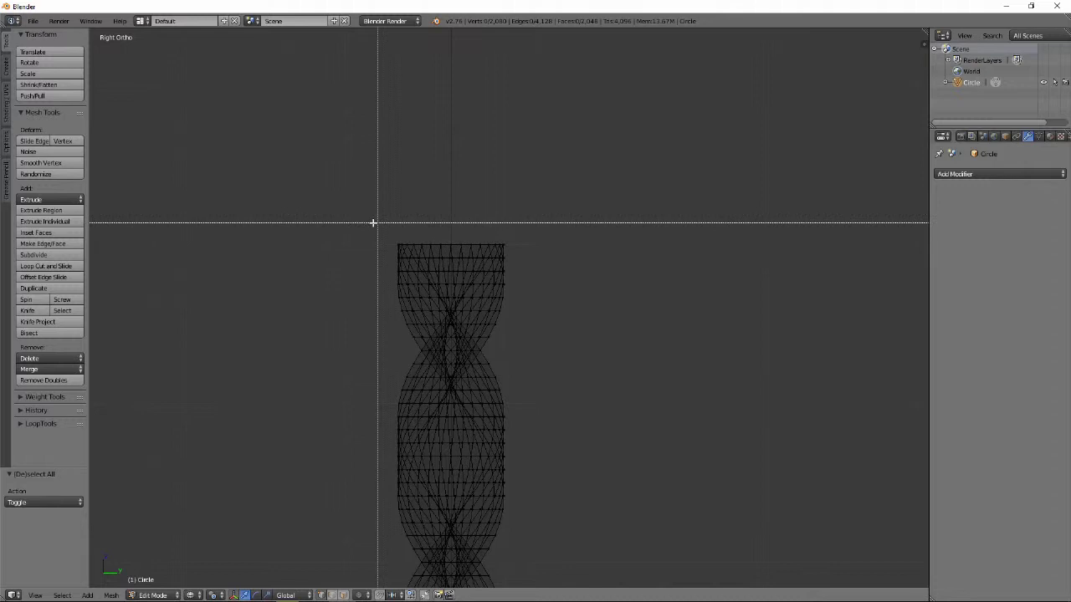
pyautogui.moveTo(369, 225); pyautogui.dragTo(541, 252)
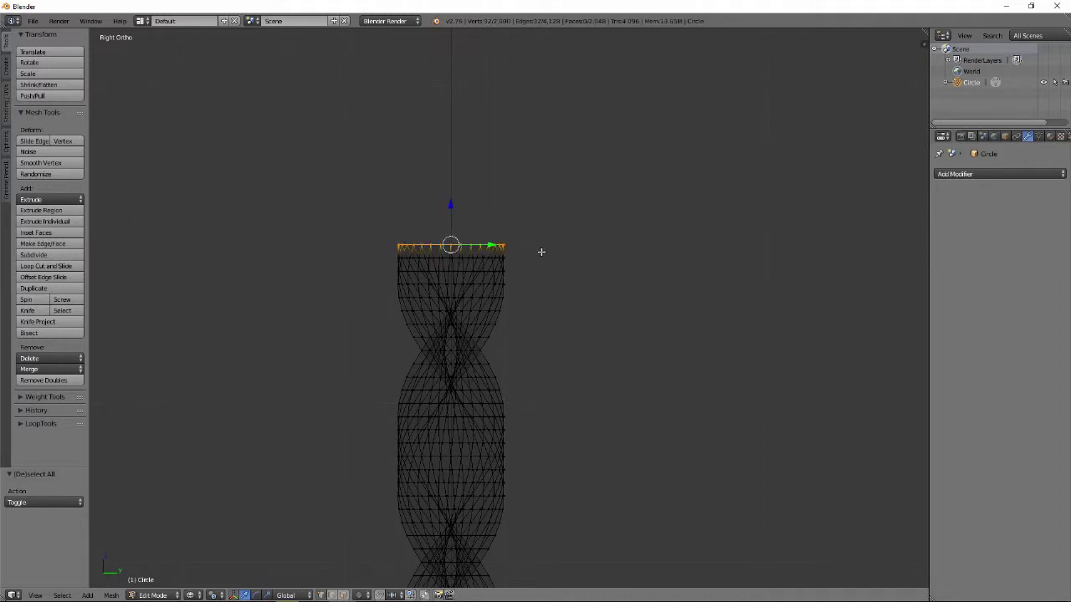
pyautogui.press('e')
pyautogui.press('z')
pyautogui.press('2')
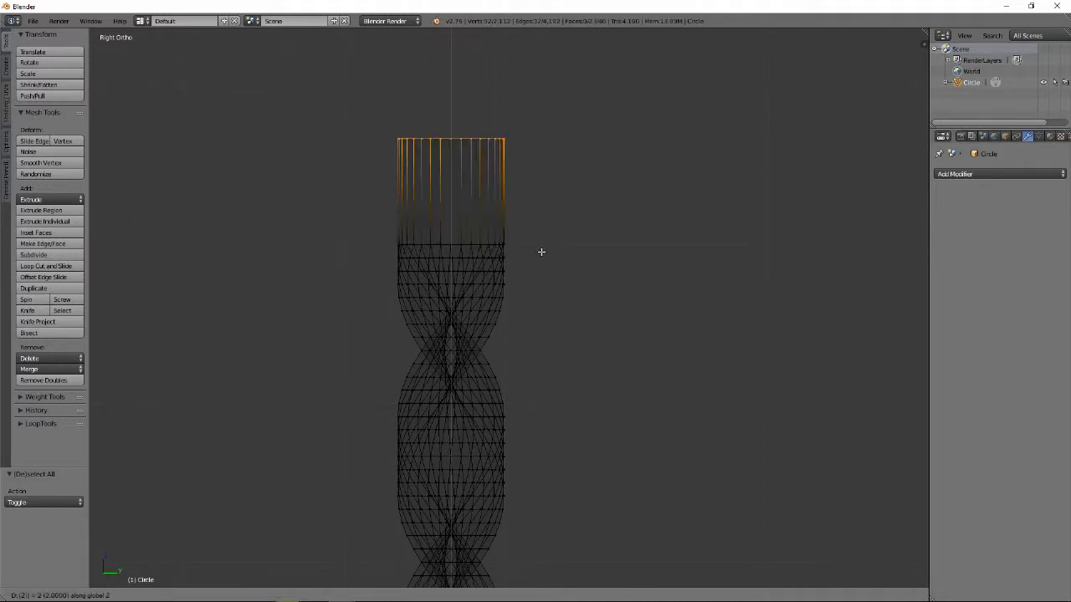
pyautogui.press('Return')
pyautogui.moveTo(495, 196); pyautogui.dragTo(571, 294, button='middle')
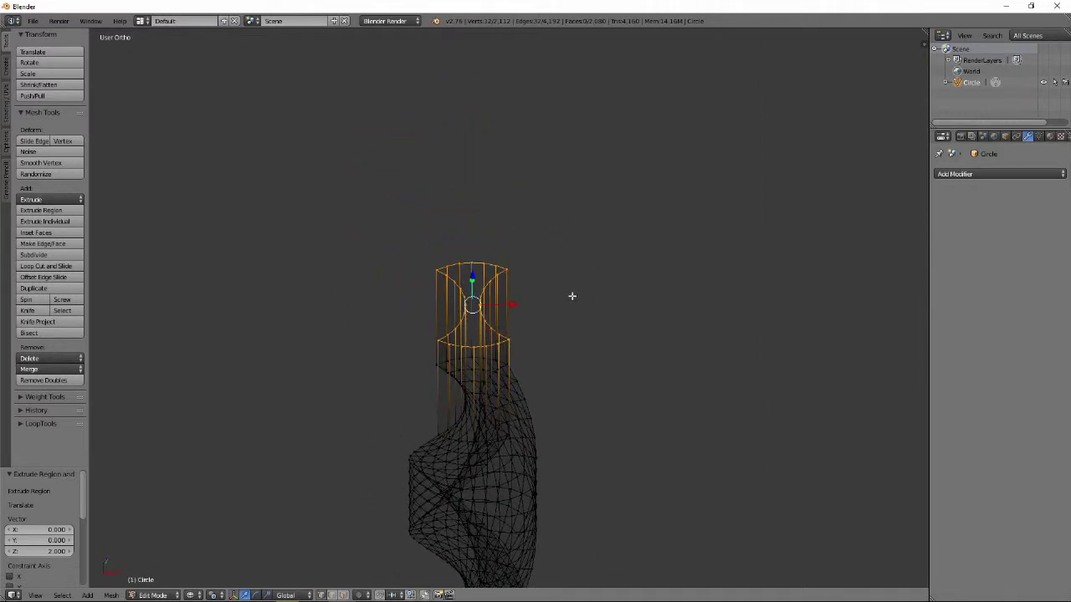
# Select one concave arc of the extruded top ring, corner to corner, and mirror it outward by scaling -1 along X.
pyautogui.scroll(4, 521, 282)
pyautogui.press('a')
pyautogui.rightClick(384, 242)
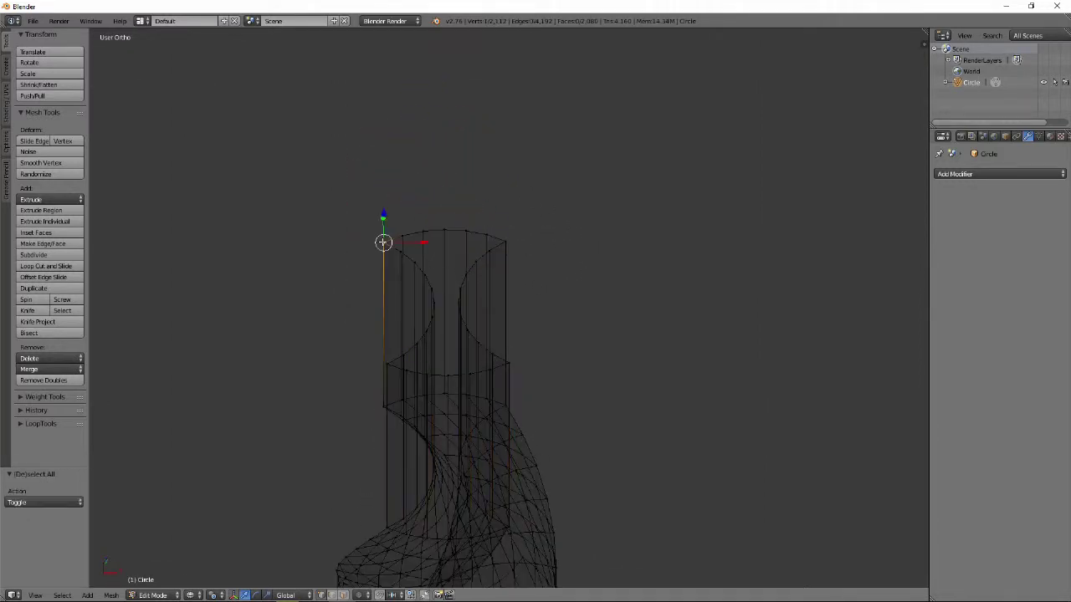
pyautogui.keyDown('ctrl'); pyautogui.rightClick(385, 360); pyautogui.keyUp('ctrl')
pyautogui.write('sx')
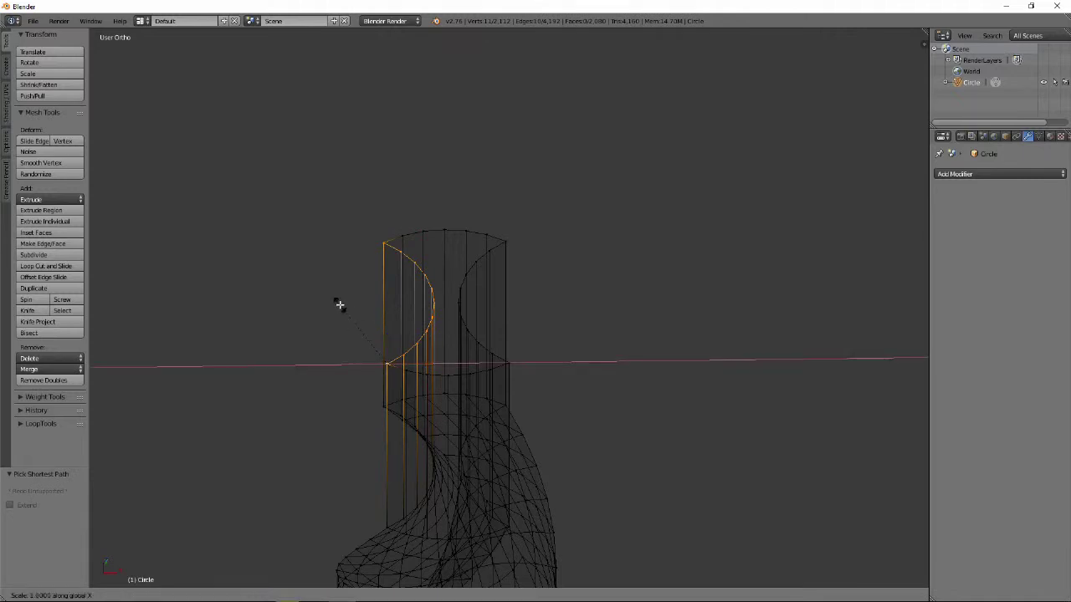
pyautogui.write('-1')
pyautogui.press('Return')
# Select the opposite concave arc of the top ring and flip it outward by scaling -1 along X to complete the circle.
pyautogui.press('a')
pyautogui.rightClick(506, 242)
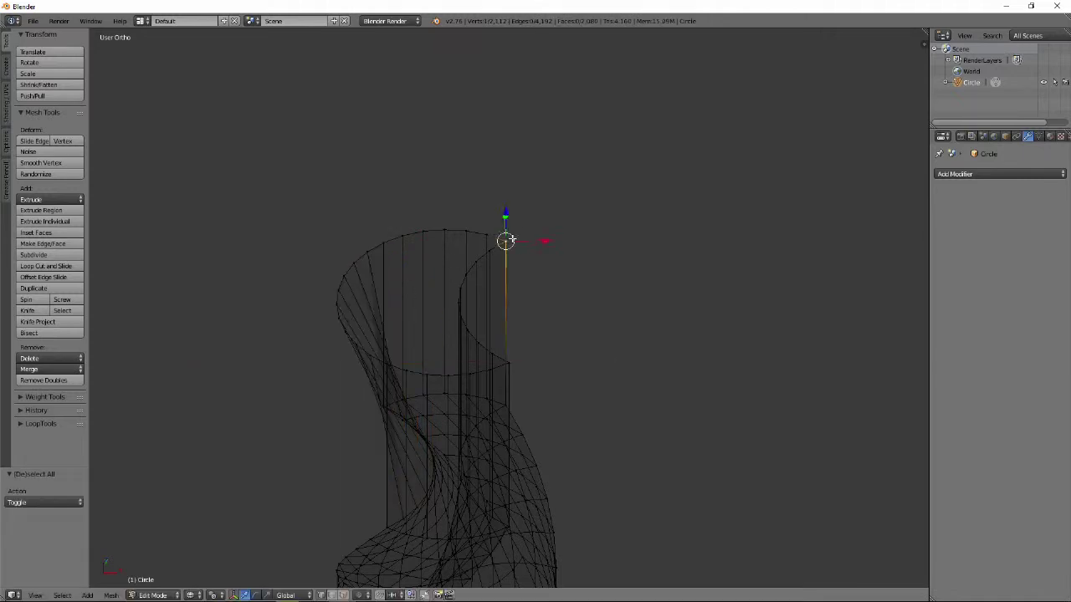
pyautogui.keyDown('ctrl'); pyautogui.rightClick(508, 358); pyautogui.keyUp('ctrl')
pyautogui.write('s')
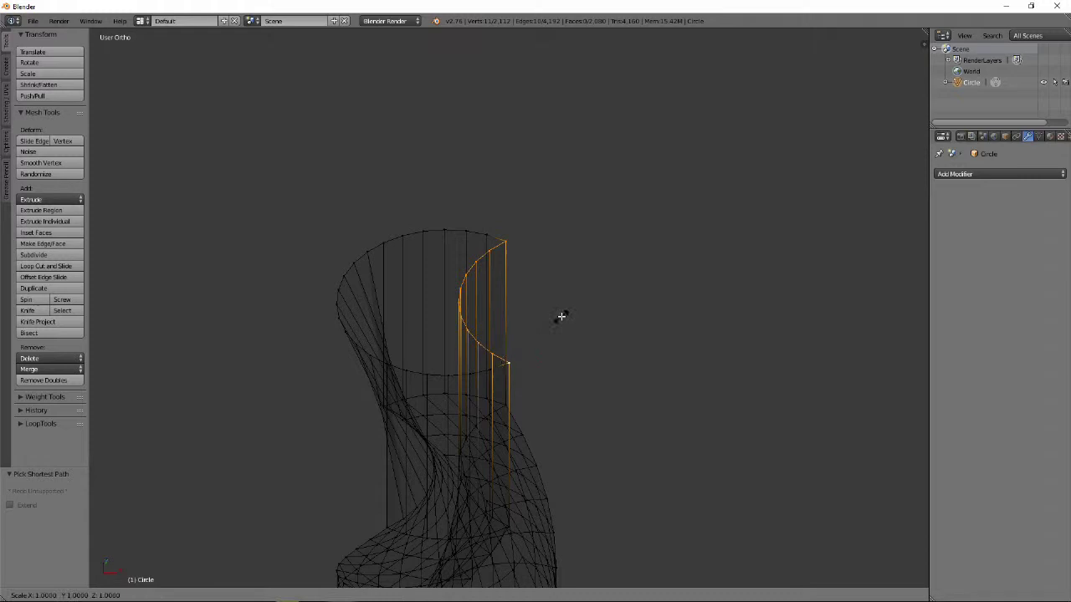
pyautogui.write('x')
pyautogui.write('-1')
pyautogui.press('Return')
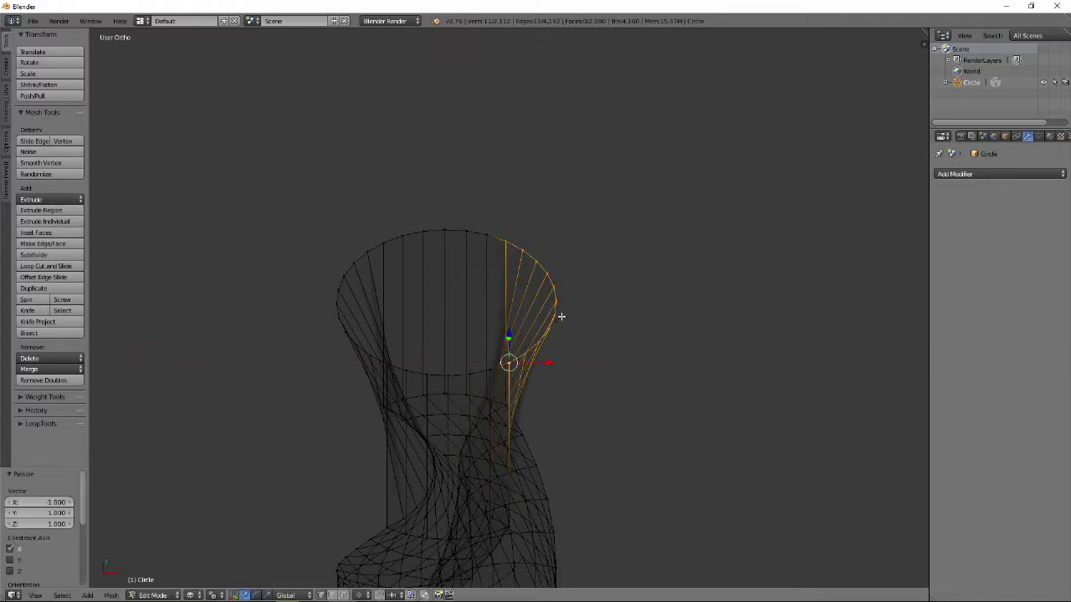
# Add 7 evenly spaced horizontal loop cuts to the extruded top section in right side view, without sliding them.
pyautogui.press('a')
pyautogui.press('KP_3')
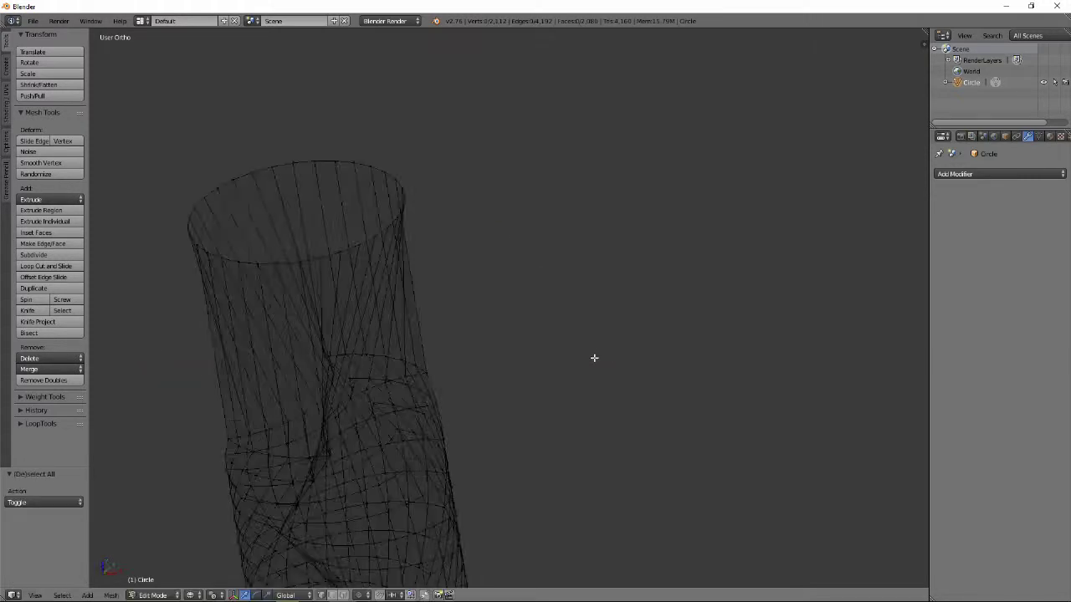
pyautogui.keyDown('shift'); pyautogui.moveTo(386, 292); pyautogui.dragTo(530, 359, button='middle'); pyautogui.keyUp('shift')
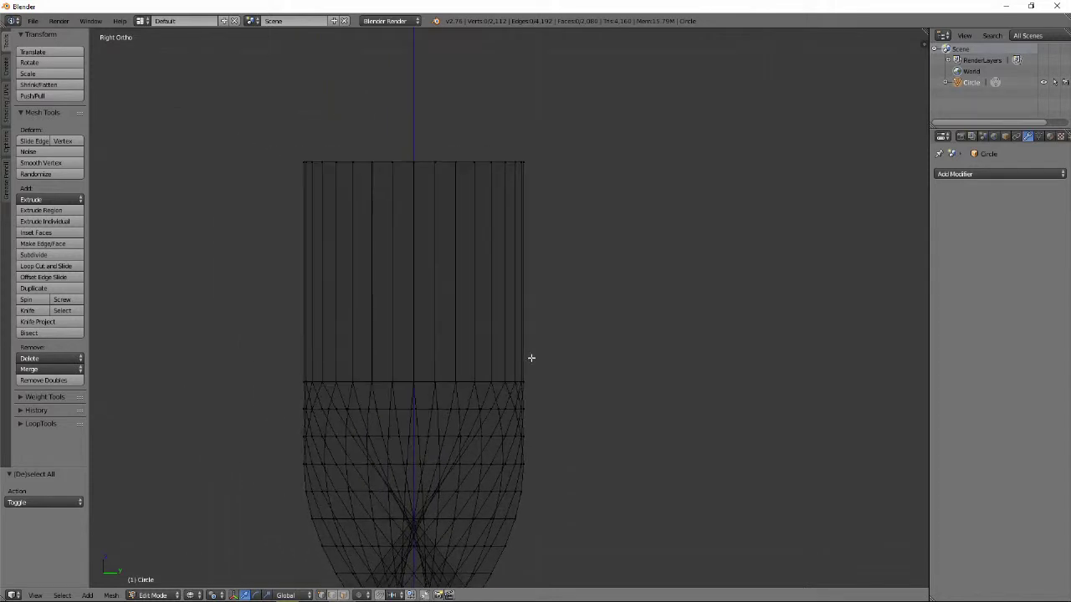
pyautogui.hotkey('ctrl', 'r')
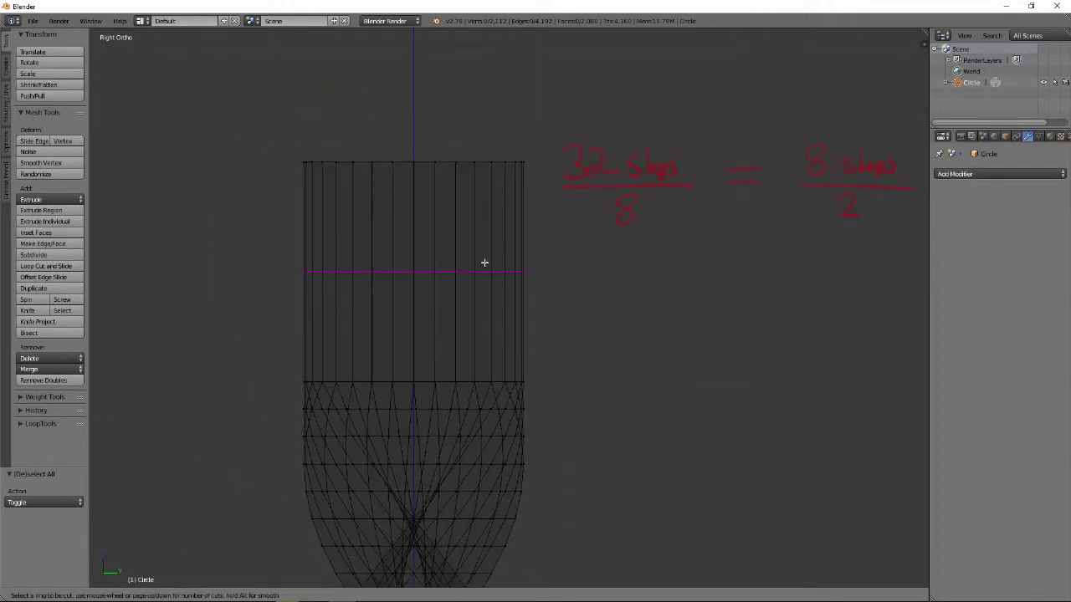
pyautogui.scroll(6, 485, 263)
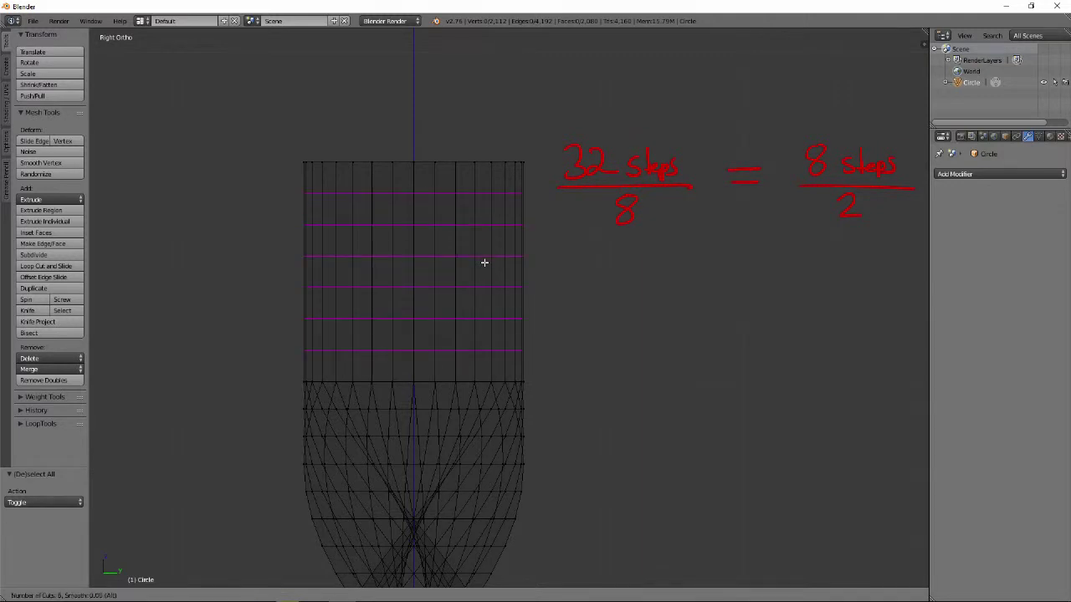
pyautogui.click(485, 263)
pyautogui.rightClick(485, 262)
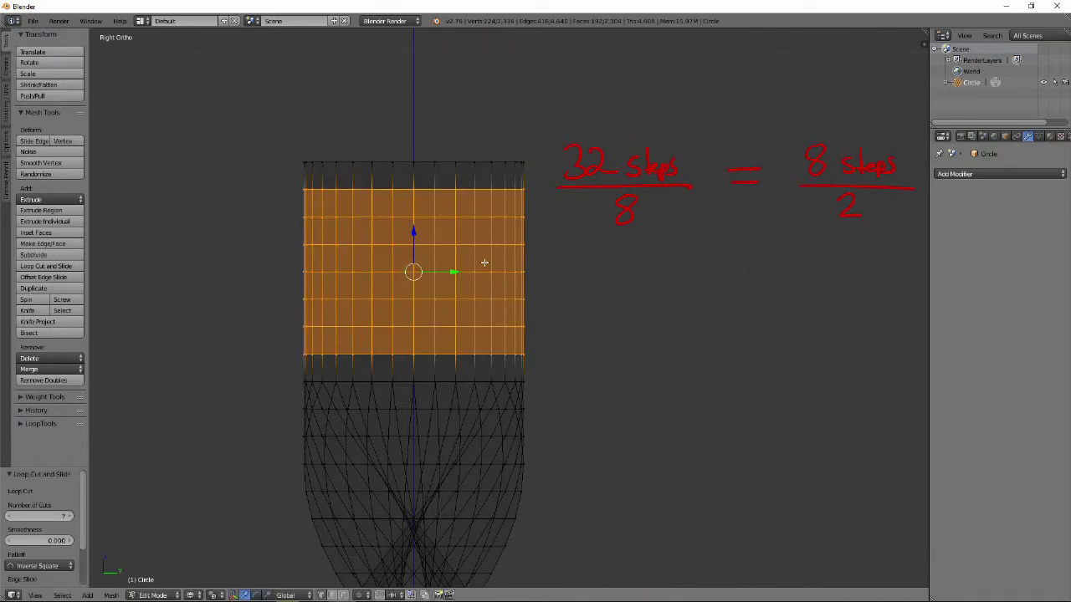
pyautogui.press('a')
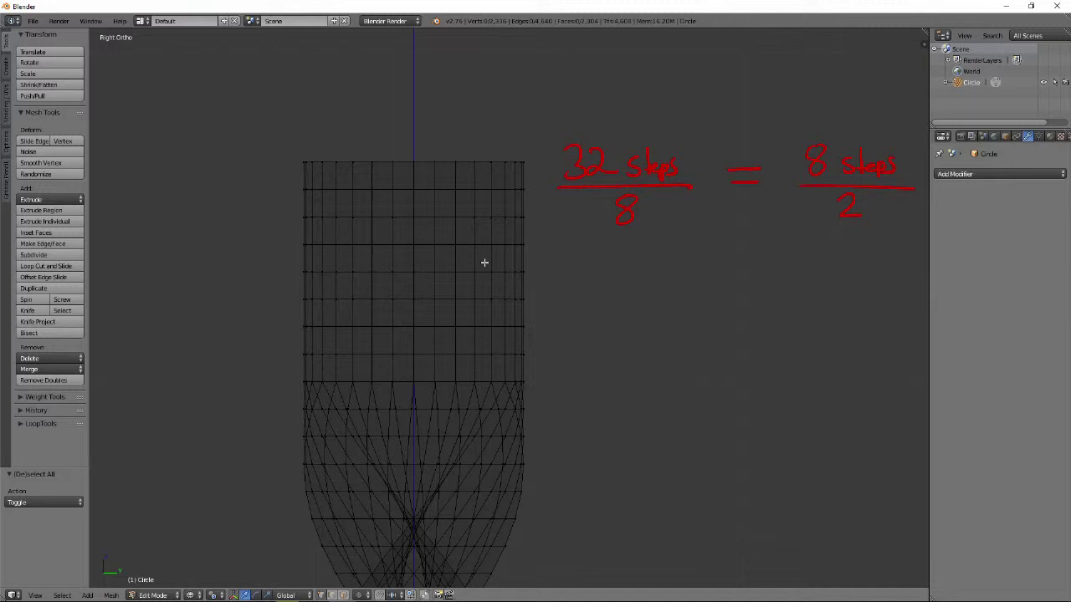
# Select all vertex rows of the extruded section above its base row and rotate them 11.25° around Z.
pyautogui.press('b')
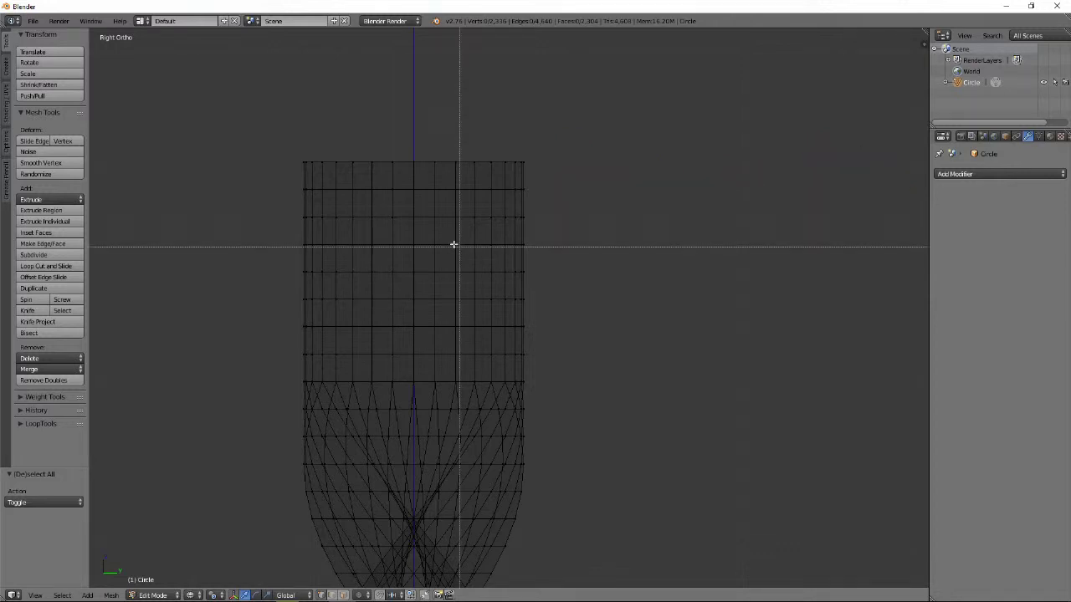
pyautogui.moveTo(280, 143); pyautogui.dragTo(572, 359)
pyautogui.write('rz')
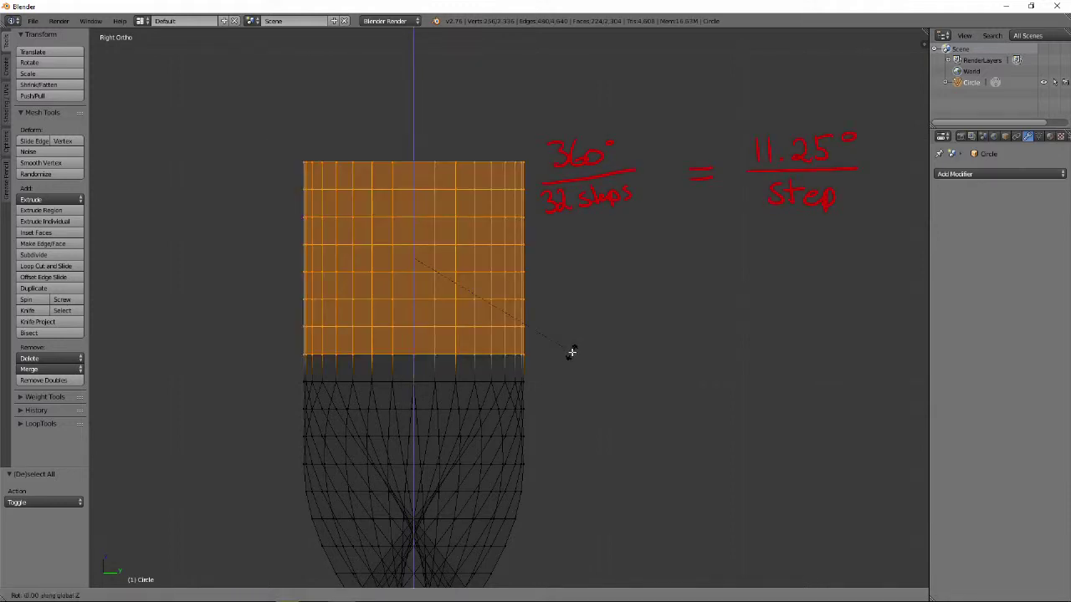
pyautogui.write('11.2')
pyautogui.write('5')
pyautogui.press('Return')
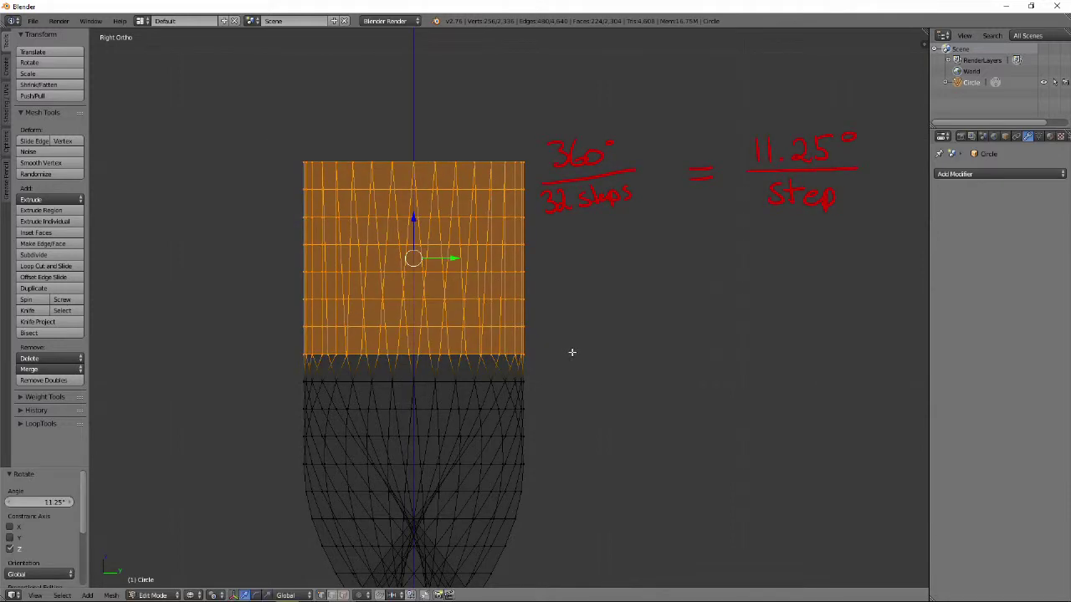
# Deselect the lowest selected vertex row and rotate the remaining rows 11.25° around Z.
pyautogui.keyDown('alt'); pyautogui.keyDown('shift'); pyautogui.rightClick(460, 352); pyautogui.keyUp('shift'); pyautogui.keyUp('alt')
pyautogui.write('r')
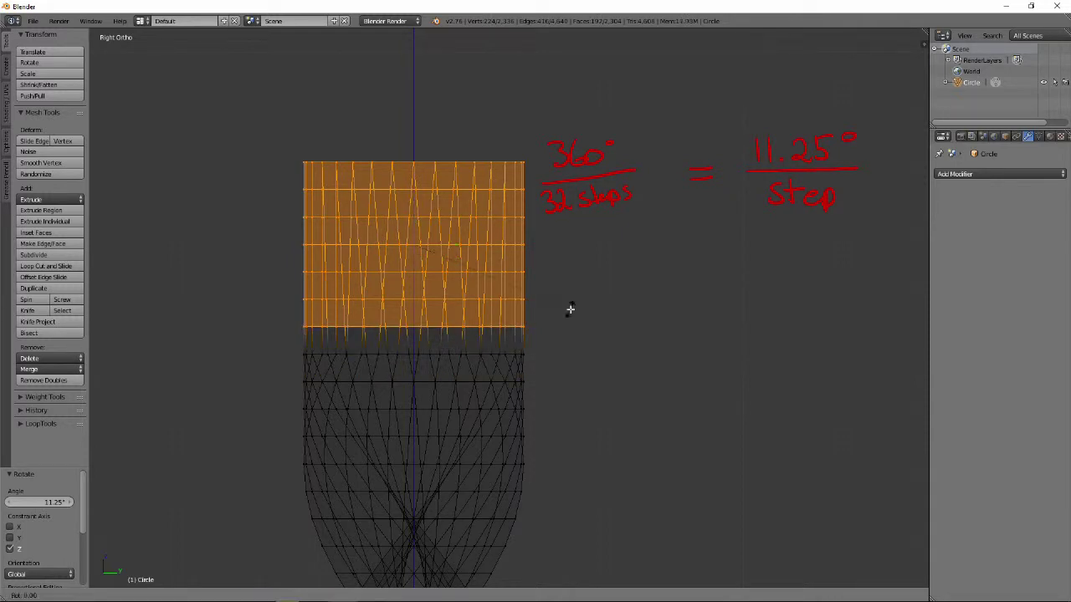
pyautogui.write('z11.25')
pyautogui.press('Return')
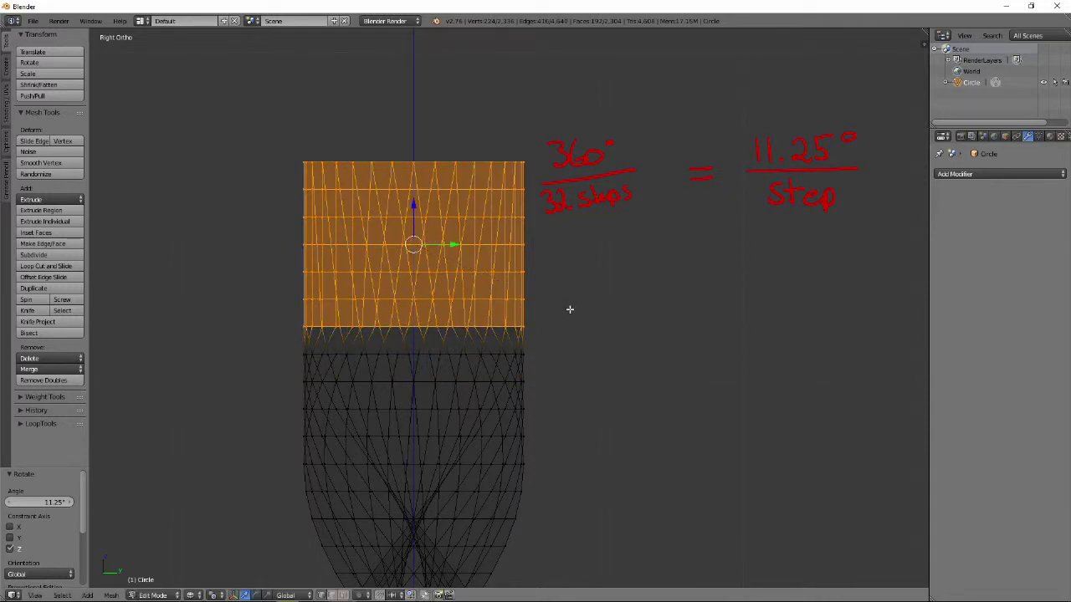
# Keep dropping the lowest selected row and rotating the rest 11.25° around Z until only the topmost row is rotated, ending in solid display.
pyautogui.keyDown('alt'); pyautogui.keyDown('shift'); pyautogui.rightClick(443, 327); pyautogui.keyUp('shift'); pyautogui.keyUp('alt')
pyautogui.keyDown('alt'); pyautogui.keyDown('shift'); pyautogui.rightClick(411, 298); pyautogui.keyUp('shift'); pyautogui.keyUp('alt')
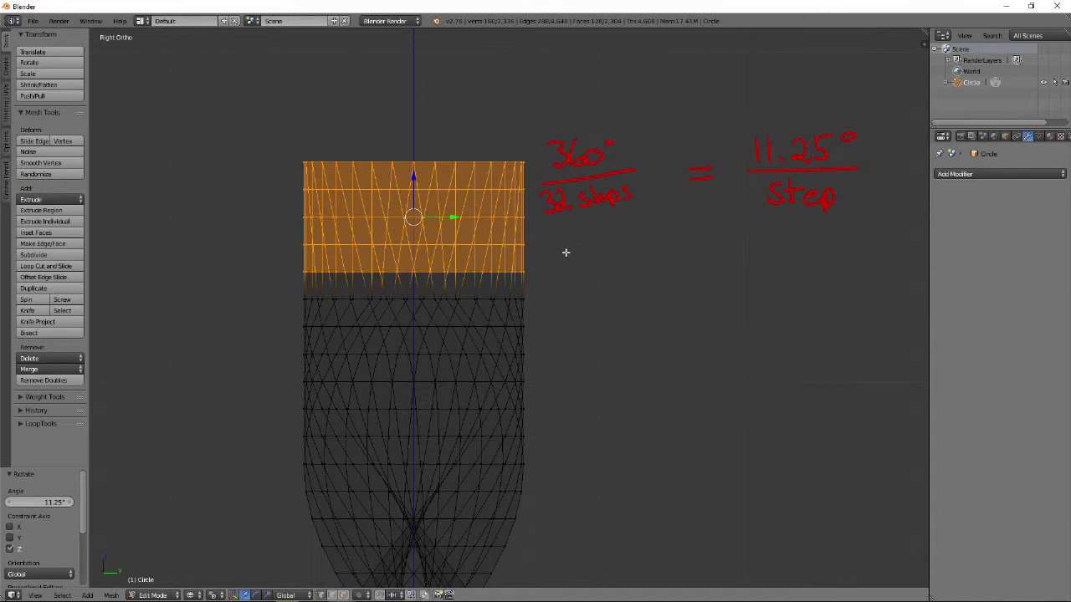
pyautogui.keyDown('alt'); pyautogui.keyDown('shift'); pyautogui.rightClick(558, 249); pyautogui.keyUp('shift'); pyautogui.keyUp('alt')
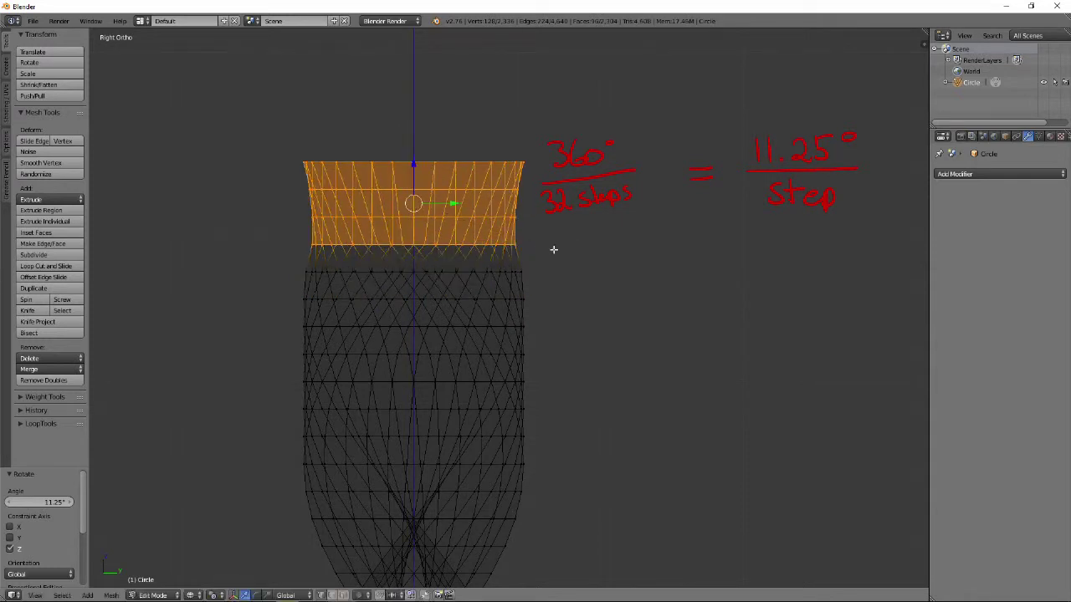
pyautogui.keyDown('alt'); pyautogui.keyDown('shift'); pyautogui.rightClick(530, 239); pyautogui.keyUp('shift'); pyautogui.keyUp('alt')
pyautogui.keyDown('alt'); pyautogui.keyDown('shift'); pyautogui.rightClick(586, 211); pyautogui.keyUp('shift'); pyautogui.keyUp('alt')
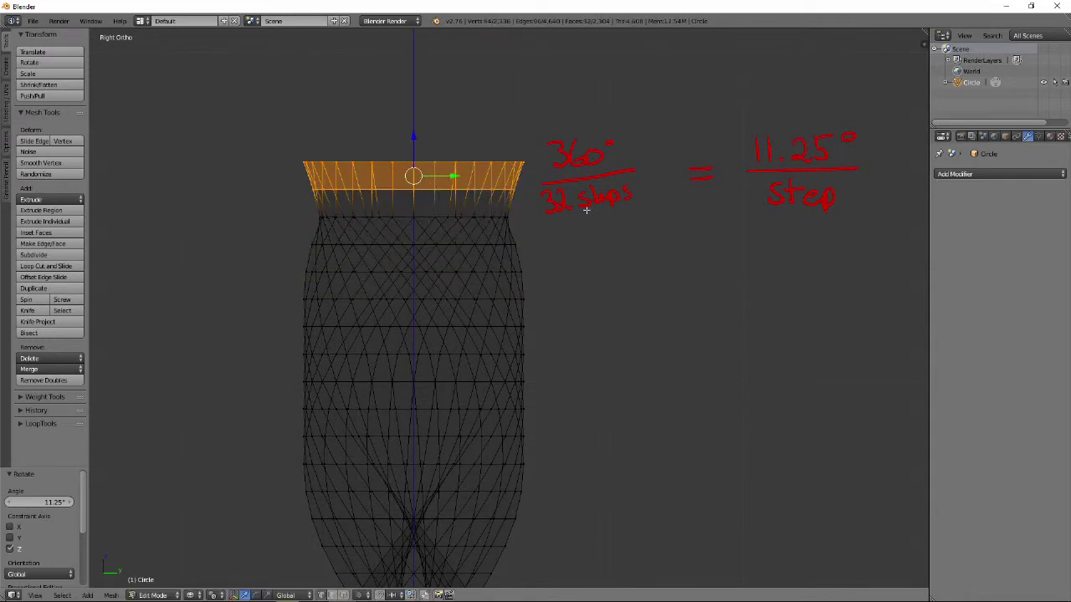
pyautogui.keyDown('alt'); pyautogui.keyDown('shift'); pyautogui.rightClick(599, 194); pyautogui.keyUp('shift'); pyautogui.keyUp('alt')
pyautogui.write('rz11.')
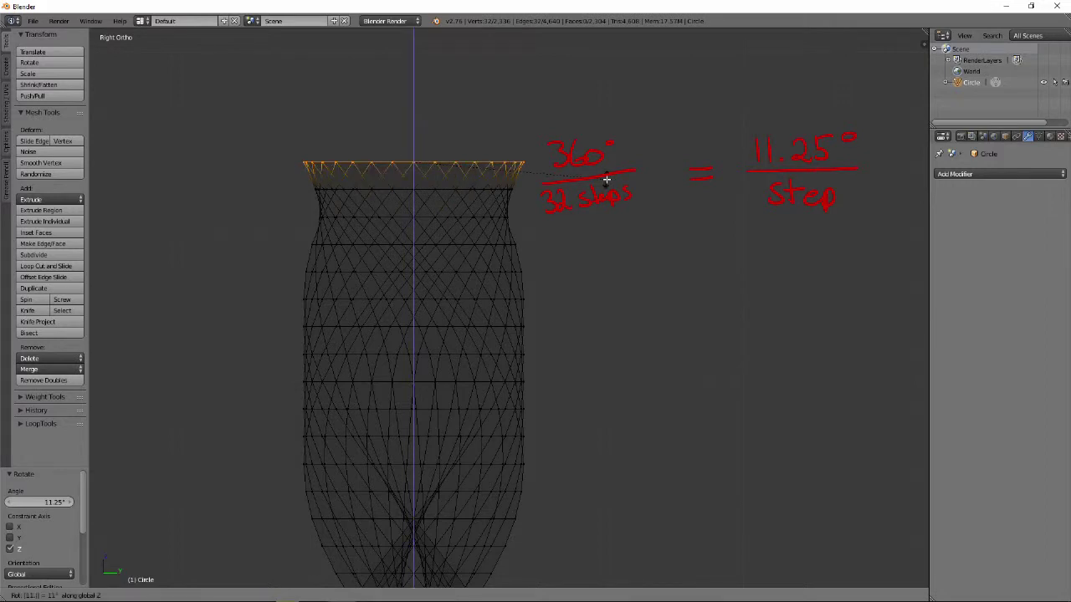
pyautogui.write('25')
pyautogui.press('Return')
pyautogui.press('z')
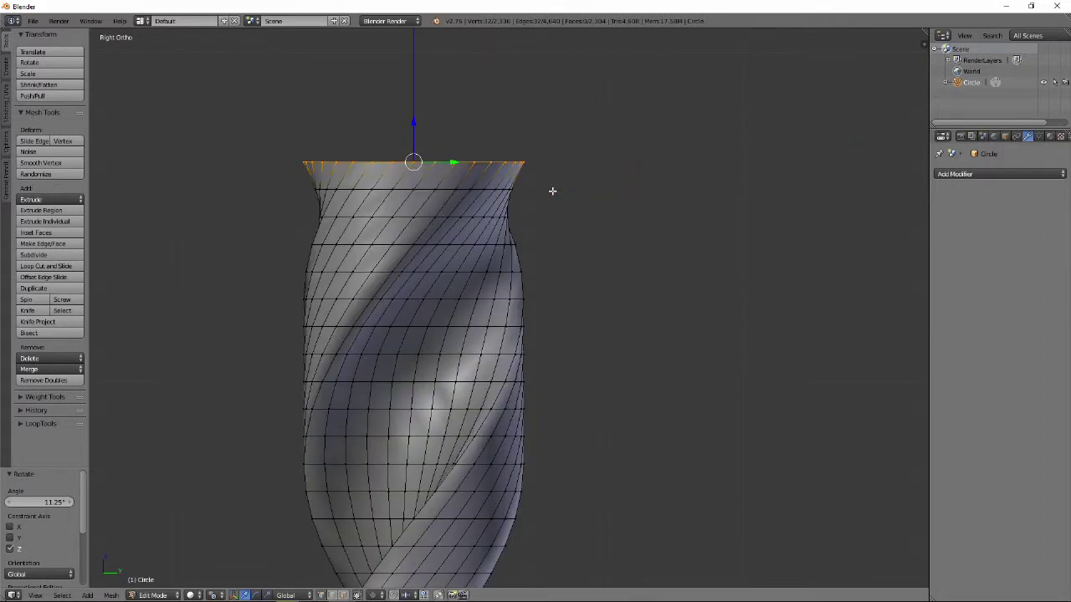
# Extrude the topmost vertex ring straight up along Z to form the cylindrical shank, and return to Object Mode.
pyautogui.press('Tab')
pyautogui.press('a')
pyautogui.scroll(-6, 585, 318)
pyautogui.keyDown('shift'); pyautogui.moveTo(602, 368); pyautogui.dragTo(578, 122, button='middle'); pyautogui.keyUp('shift')
pyautogui.scroll(-3, 569, 96)
pyautogui.moveTo(619, 223); pyautogui.dragTo(604, 260, button='middle')
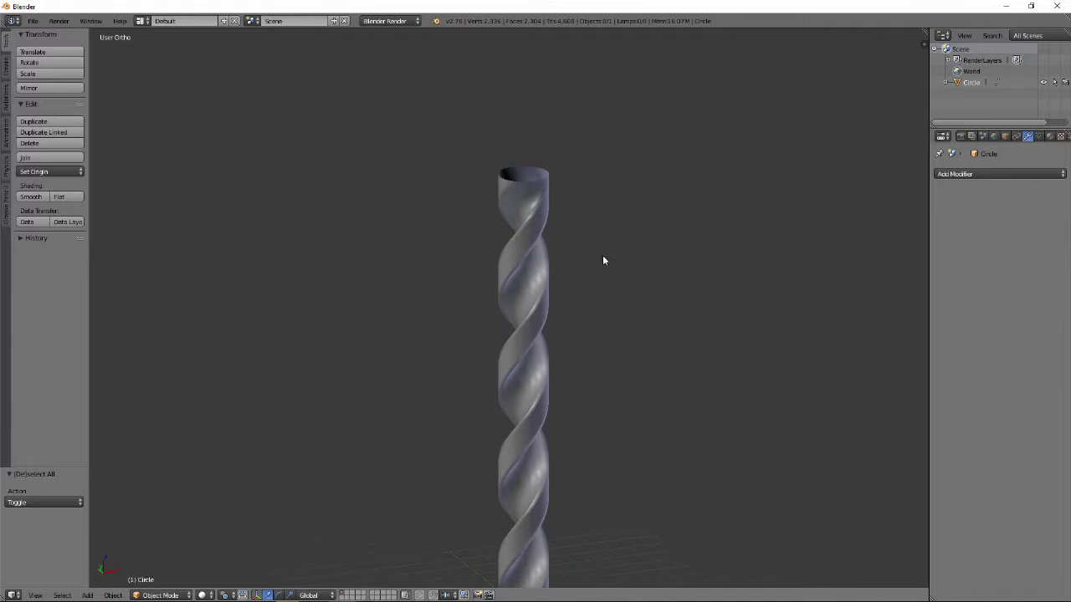
pyautogui.press('Tab')
pyautogui.write('ez')
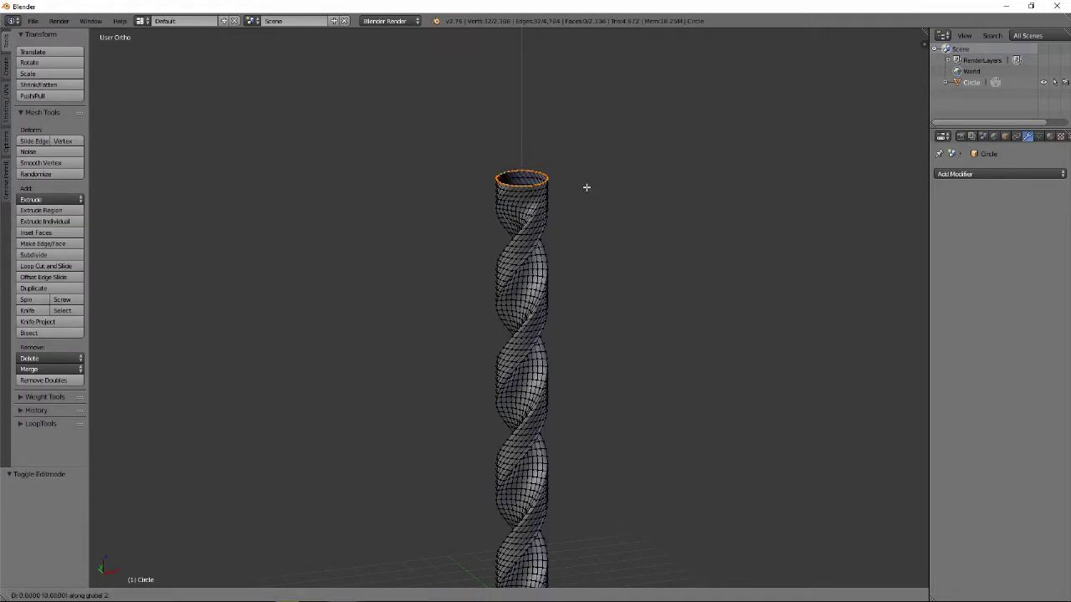
pyautogui.write('2')
pyautogui.press('Return')
pyautogui.press('Tab')
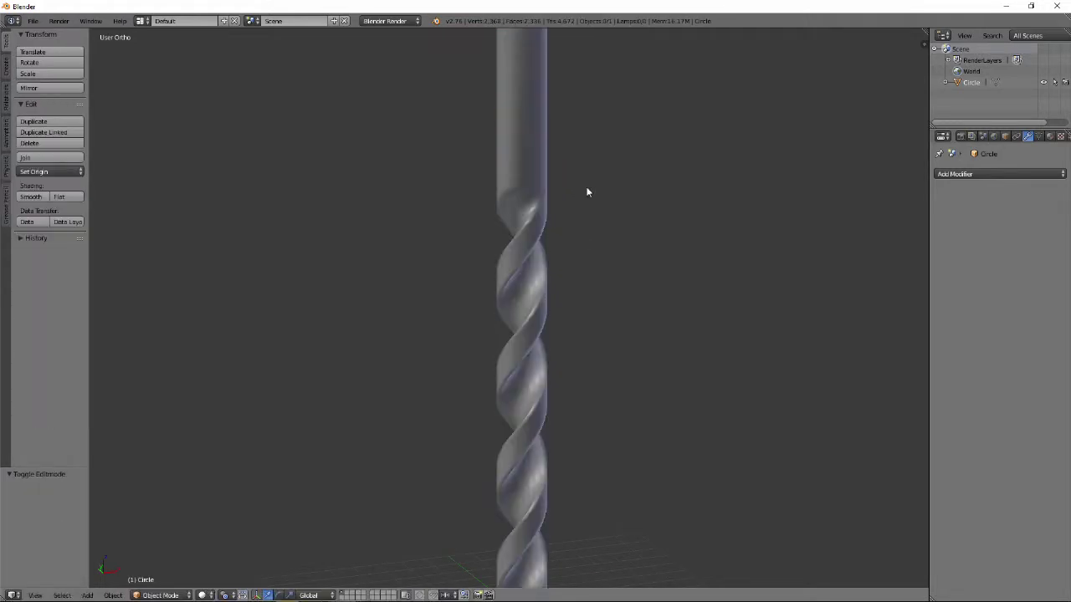
# Select the drill bit object and add a level 2 Subdivision Surface modifier.
pyautogui.scroll(-5, 611, 224)
pyautogui.moveTo(611, 224); pyautogui.dragTo(568, 217, button='middle')
pyautogui.scroll(3, 568, 217)
pyautogui.rightClick(502, 212)
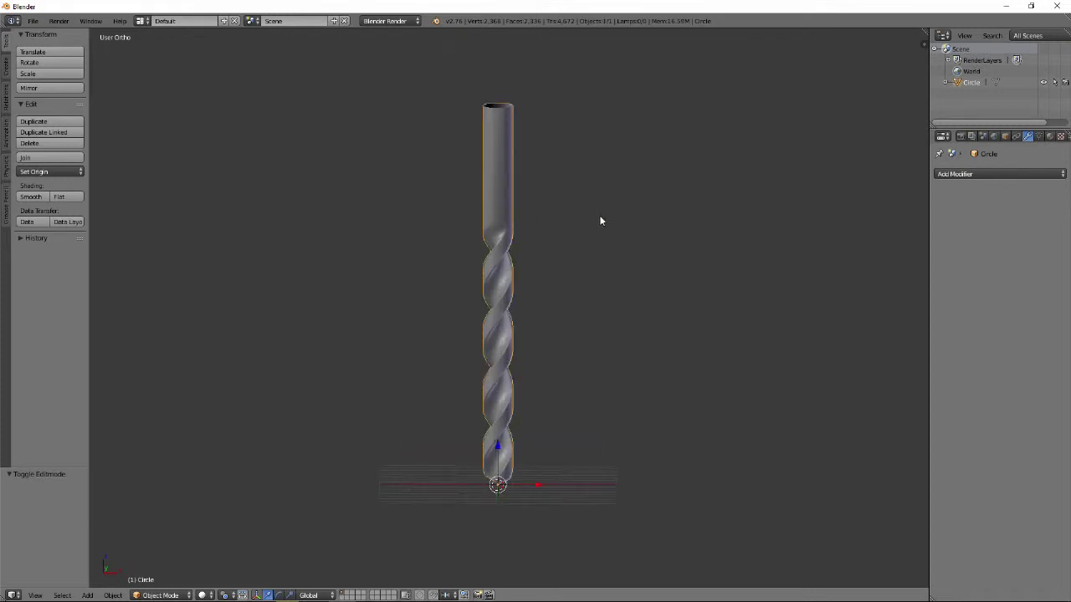
pyautogui.hotkey('ctrl', '2')
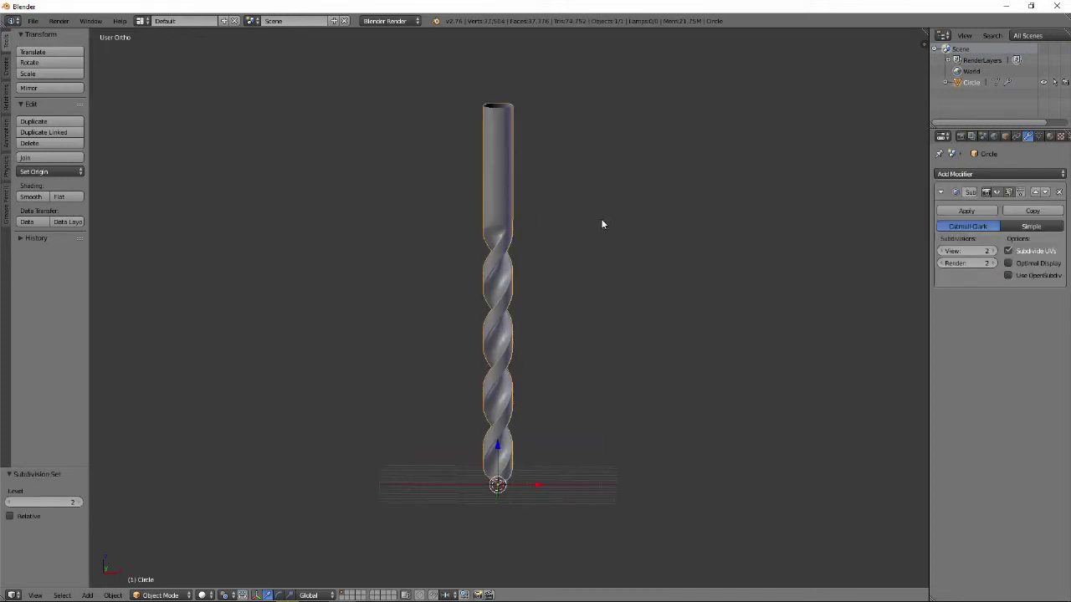
# Add one supporting edge loop just above and one just below the rim of the tapered tip, then return to Object Mode.
pyautogui.press('Tab')
pyautogui.moveTo(588, 281); pyautogui.dragTo(574, 363, button='middle')
pyautogui.scroll(5, 544, 270)
pyautogui.scroll(2, 540, 282)
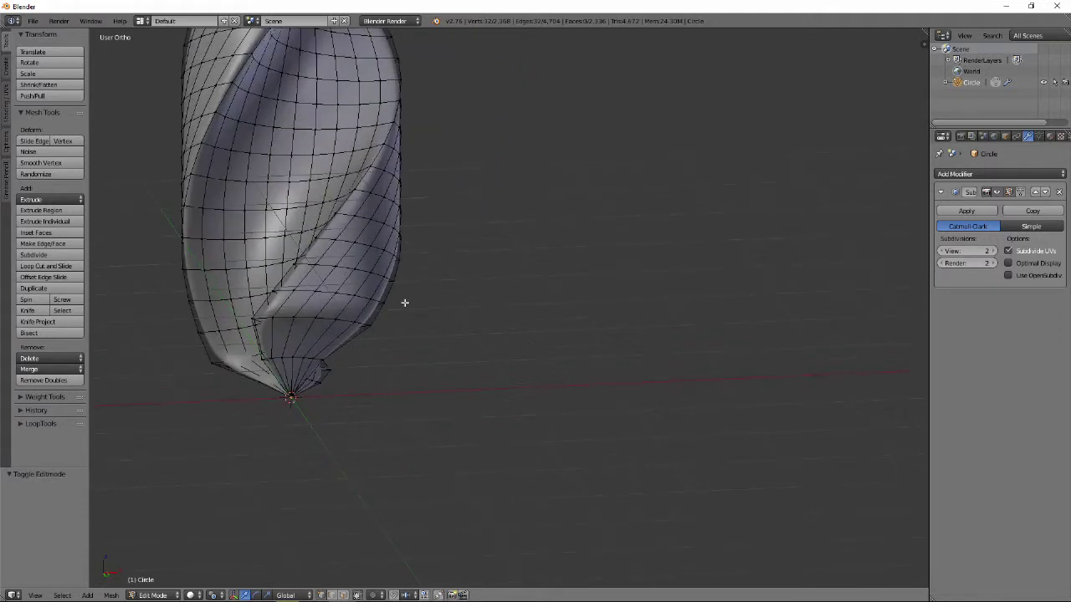
pyautogui.press('a')
pyautogui.hotkey('ctrl', 'r')
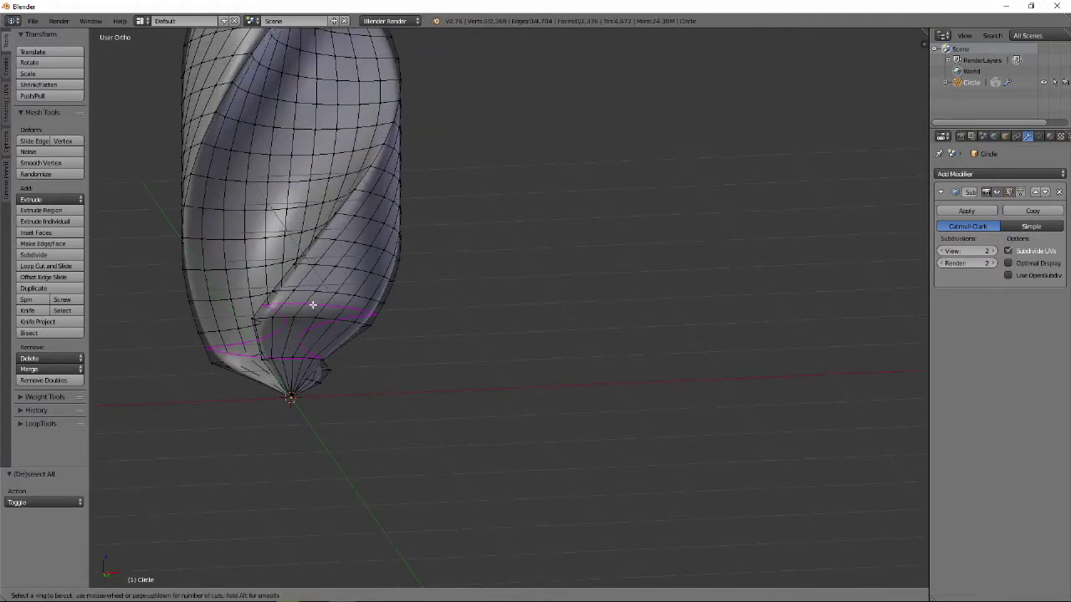
pyautogui.click(311, 308)
pyautogui.click(311, 319)
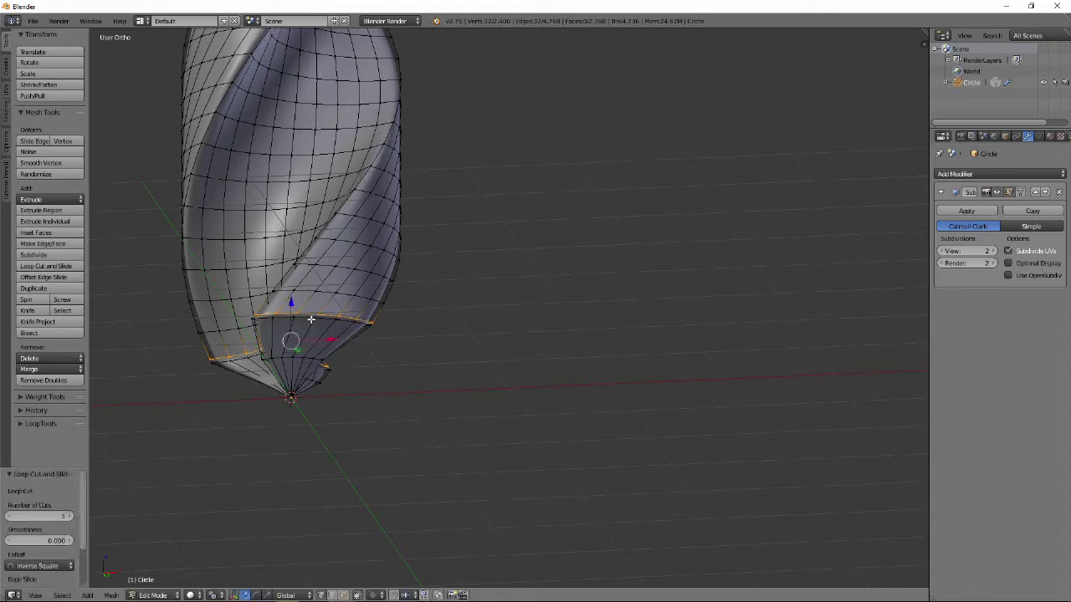
pyautogui.hotkey('ctrl', 'r')
pyautogui.click(309, 320)
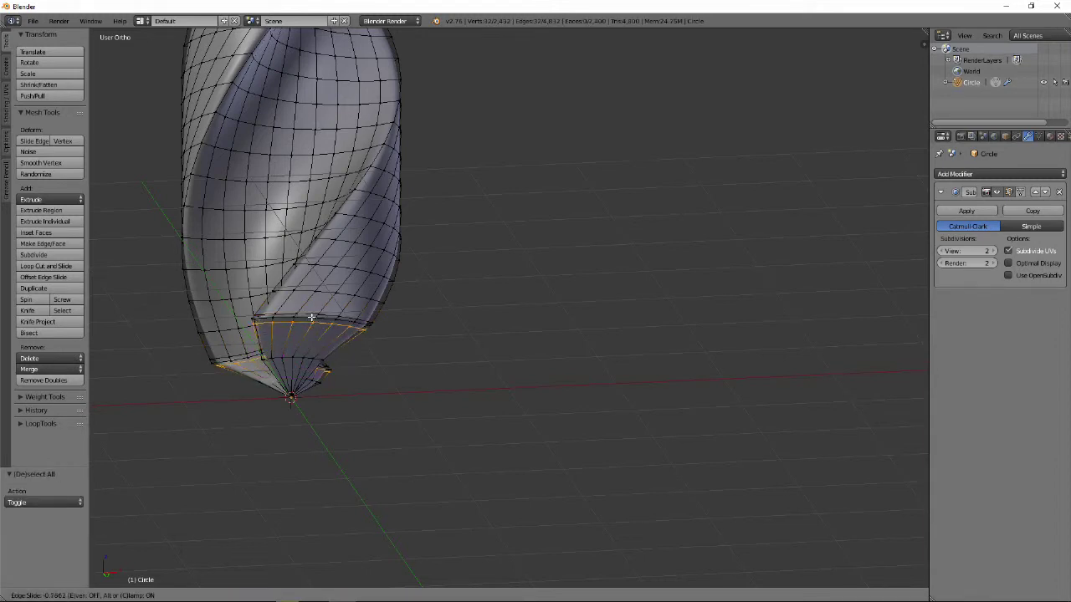
pyautogui.press('Tab')
# Switch the viewport to perspective and view the whole drill bit.
pyautogui.scroll(-6, 503, 285)
pyautogui.keyDown('shift'); pyautogui.moveTo(563, 196); pyautogui.dragTo(586, 344, button='middle'); pyautogui.keyUp('shift')
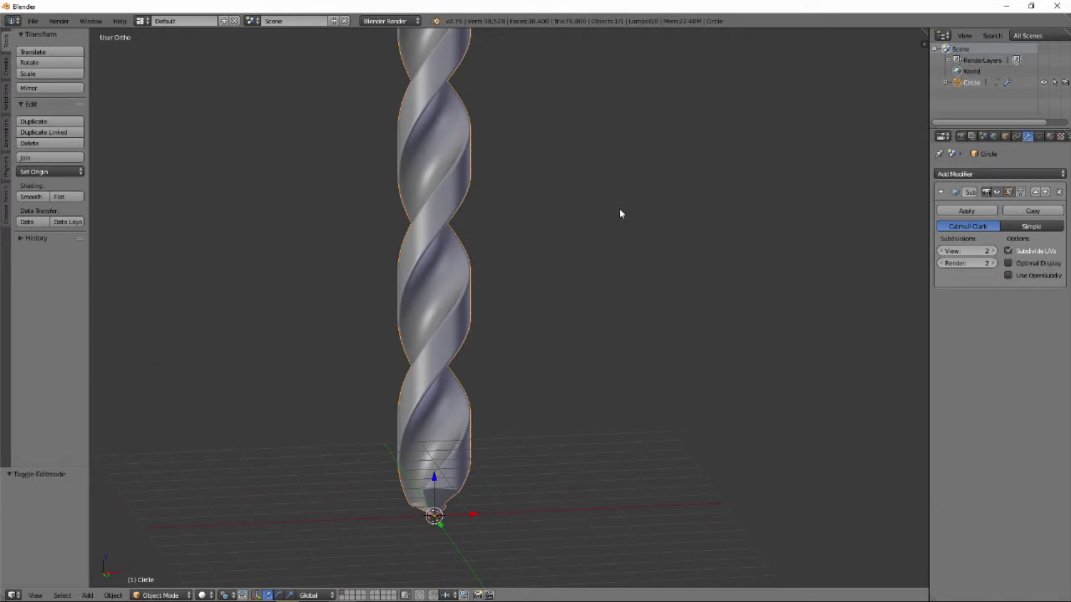
pyautogui.press('KP_5')
pyautogui.scroll(-4, 618, 209)
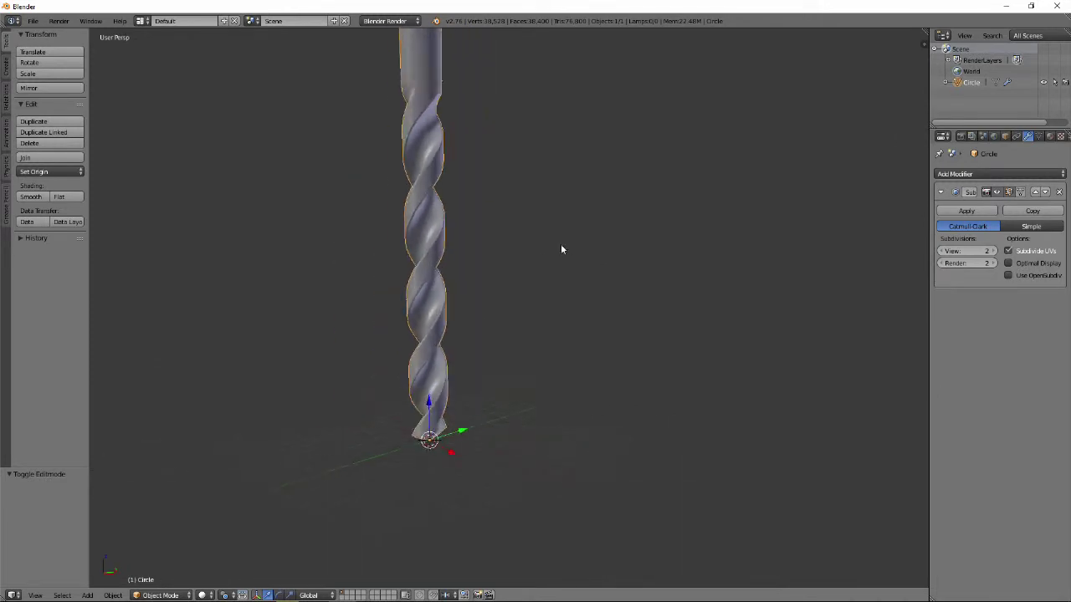